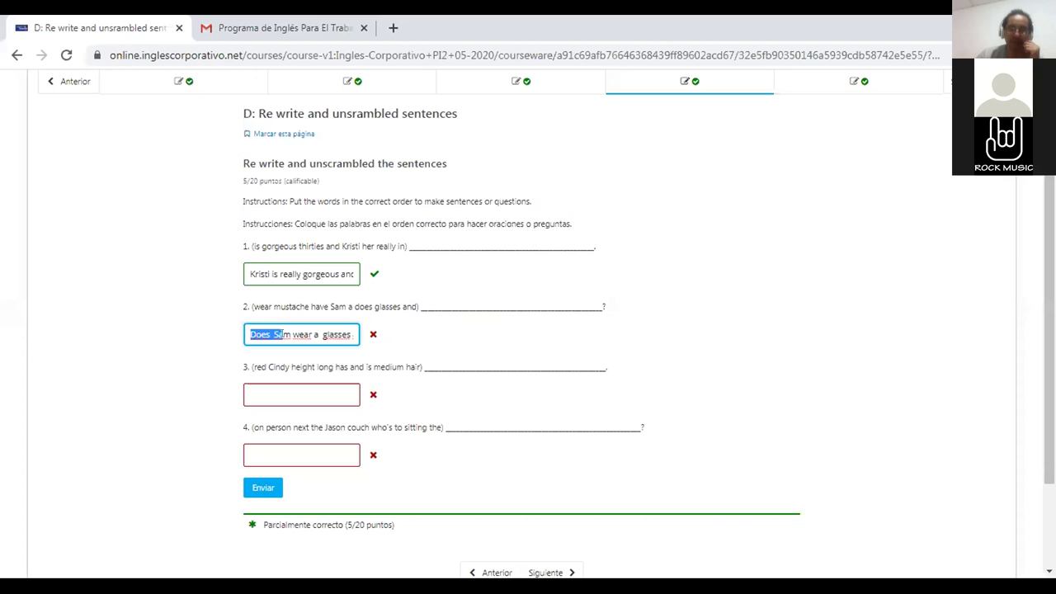
- Add a question mark to the end of answer 2 and submit the exercise
left_click(290, 334)
left_click_drag(245, 334, 364, 369)
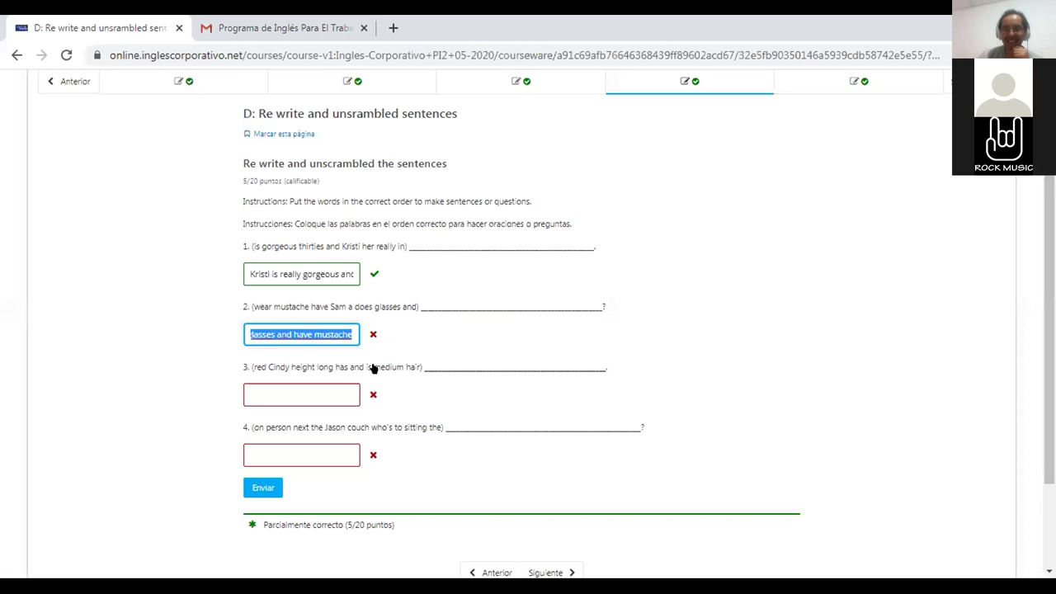
left_click(352, 339)
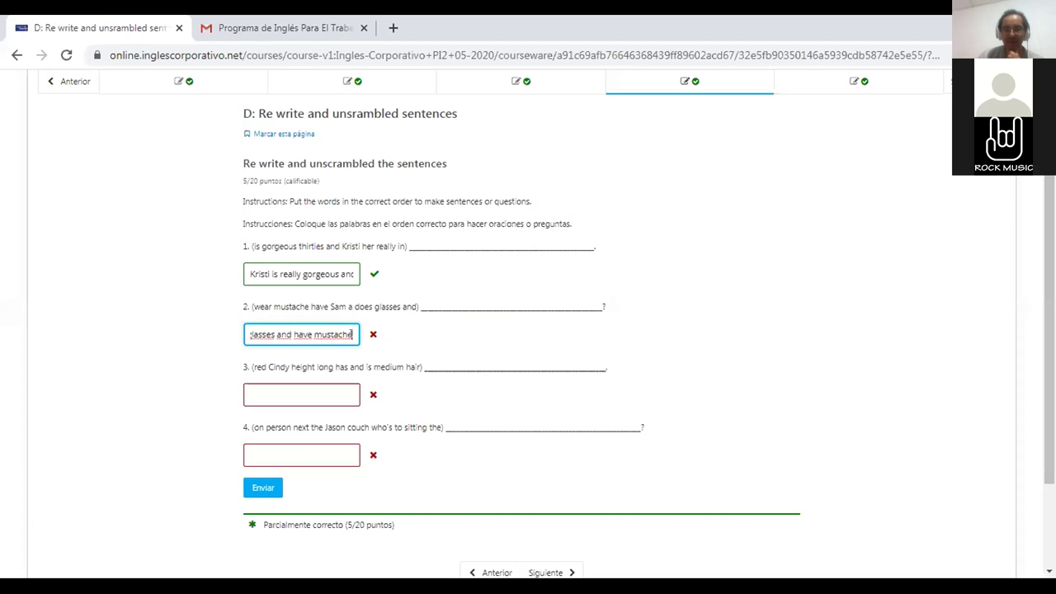
left_click(256, 491)
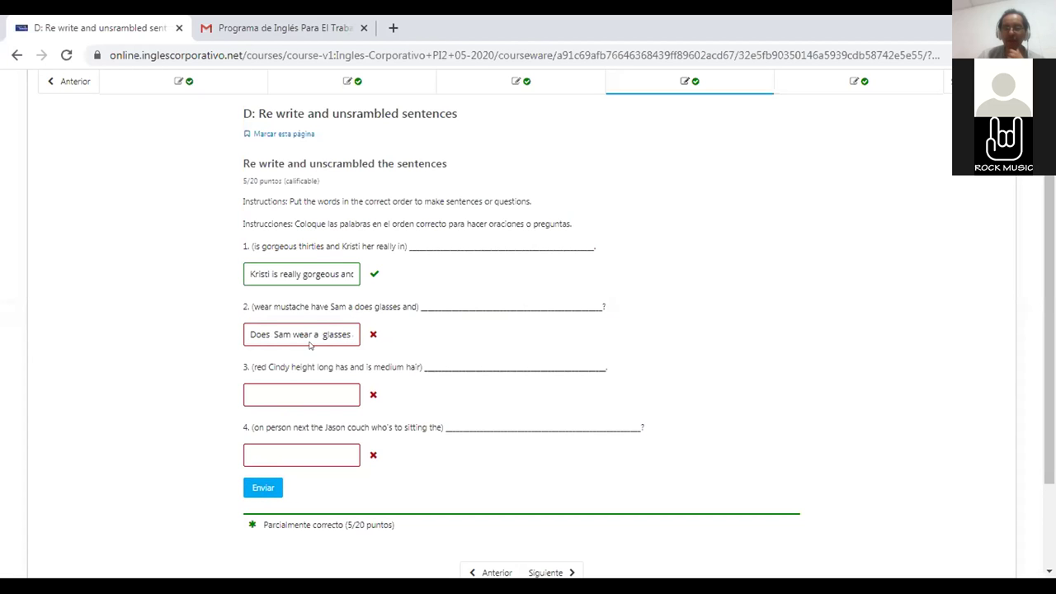
- Remove the final question mark from answer 2 so it reads "Does Sam wear a glasses and have mustache"
left_click_drag(323, 335, 29, 332)
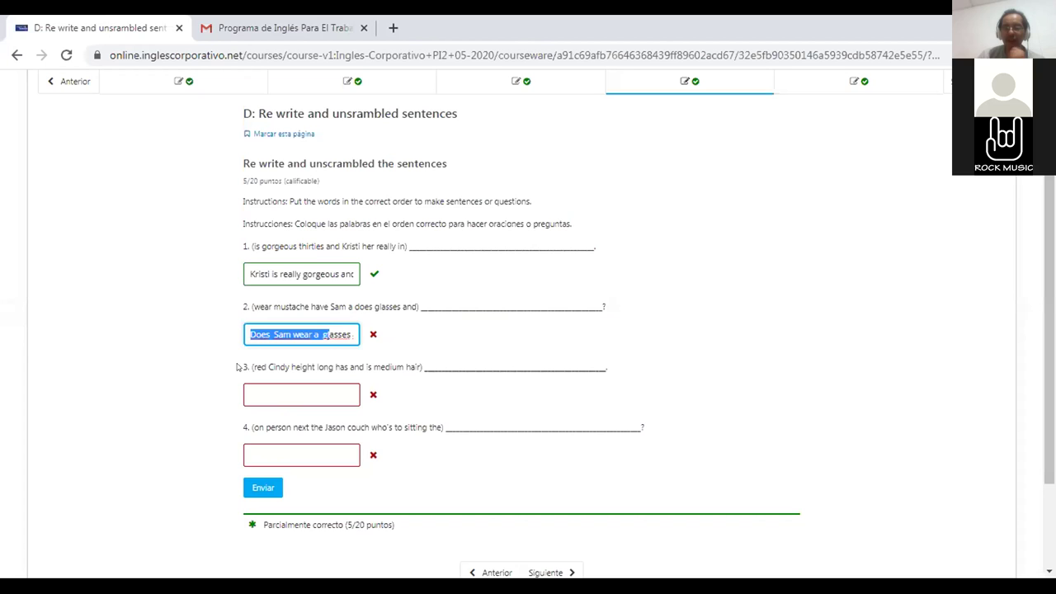
left_click(245, 331)
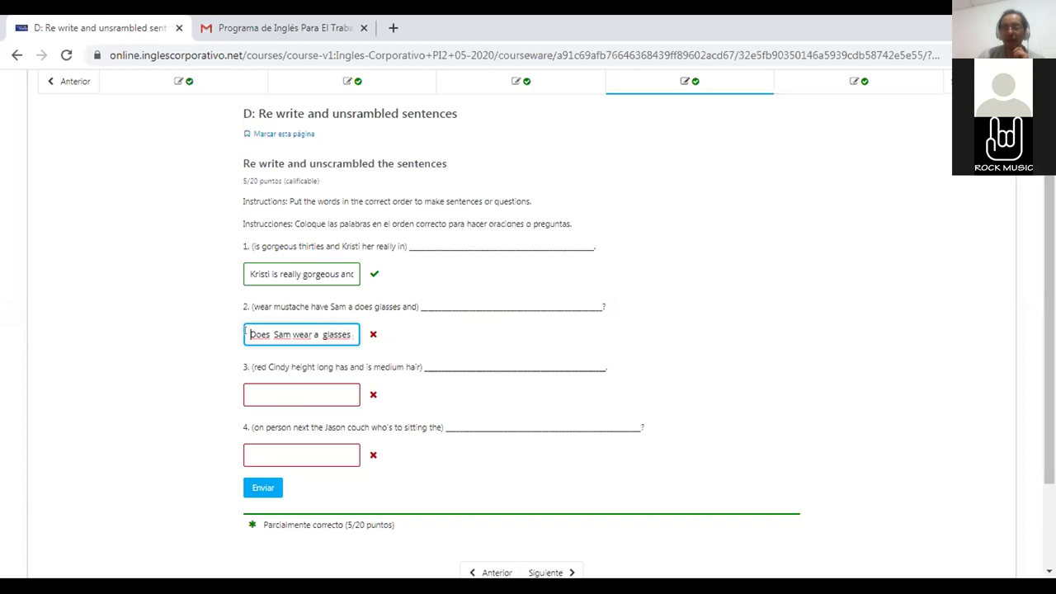
left_click_drag(245, 330, 430, 391)
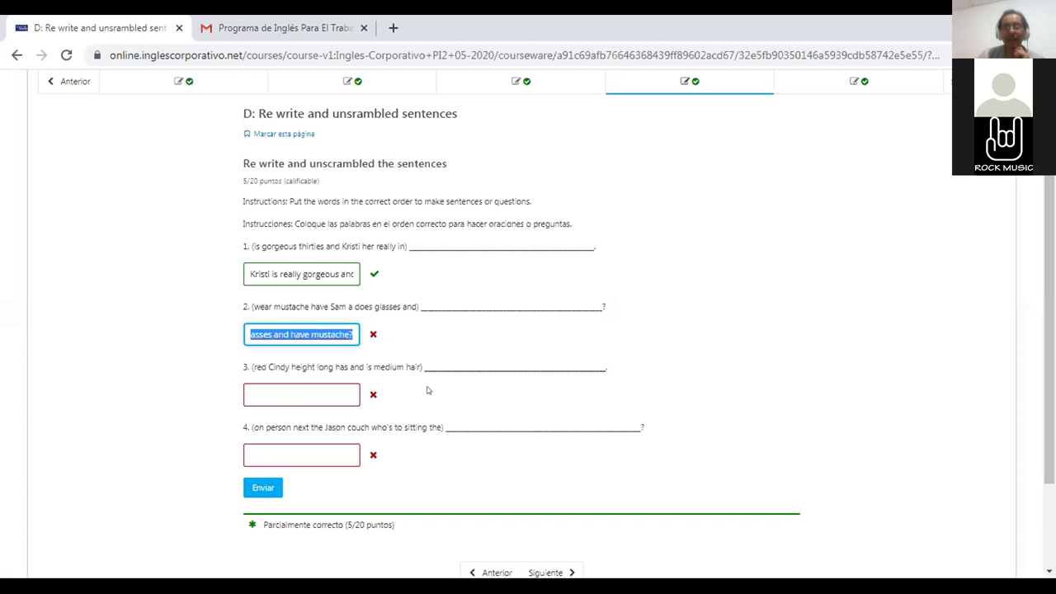
left_click(353, 333)
key("BackSpace")
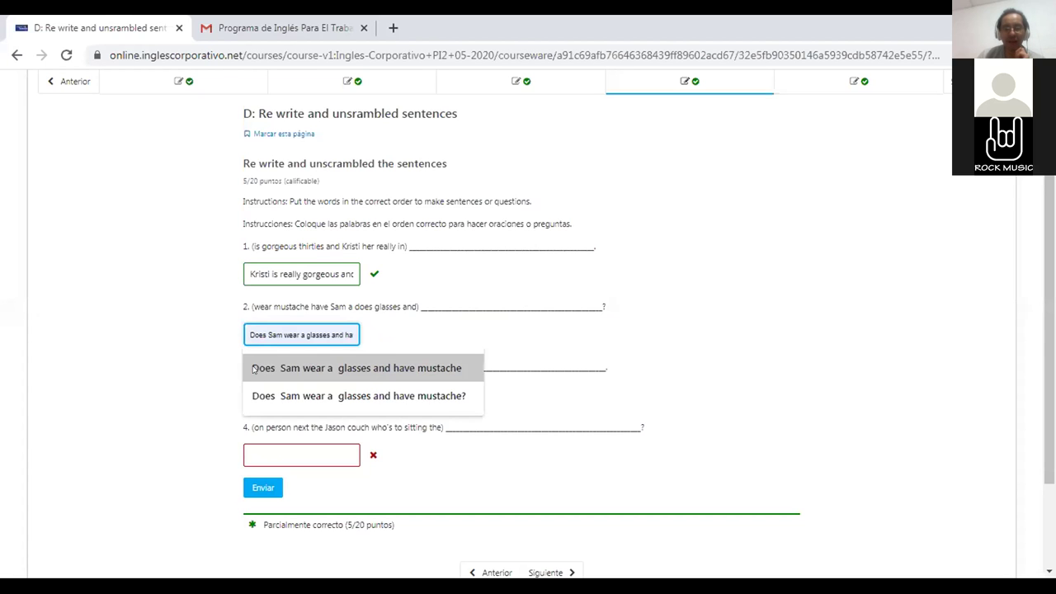
left_click(300, 368)
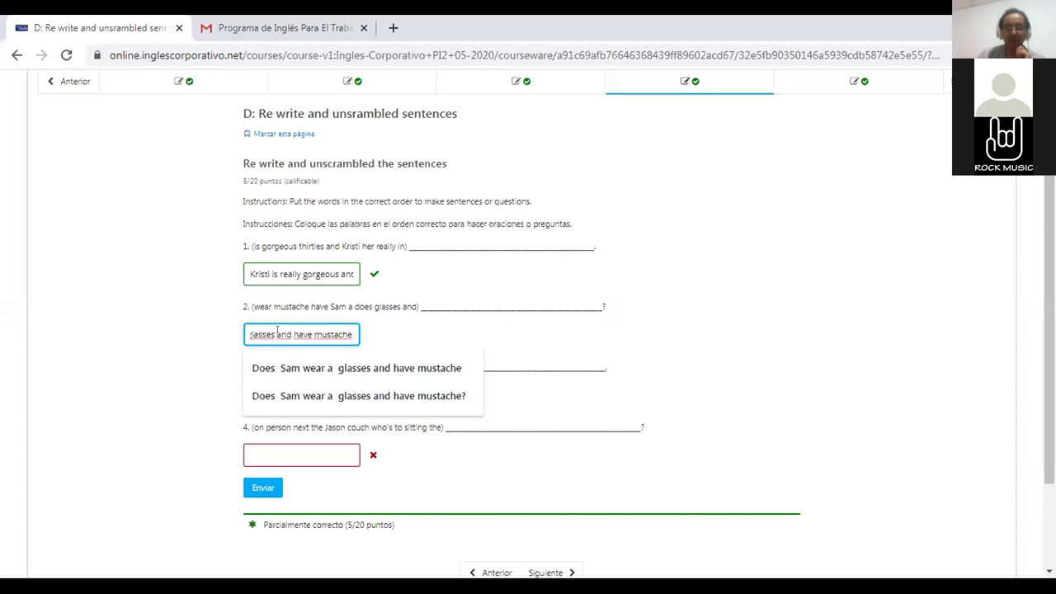
- Delete the article "a" before "glasses" in answer 2
triple_click(270, 333)
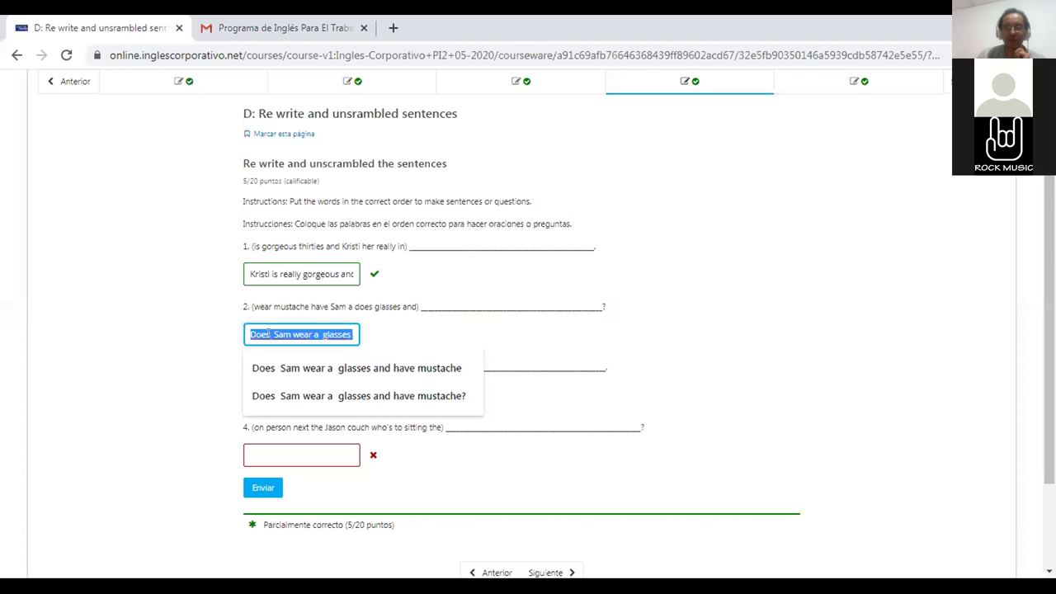
left_click(268, 333)
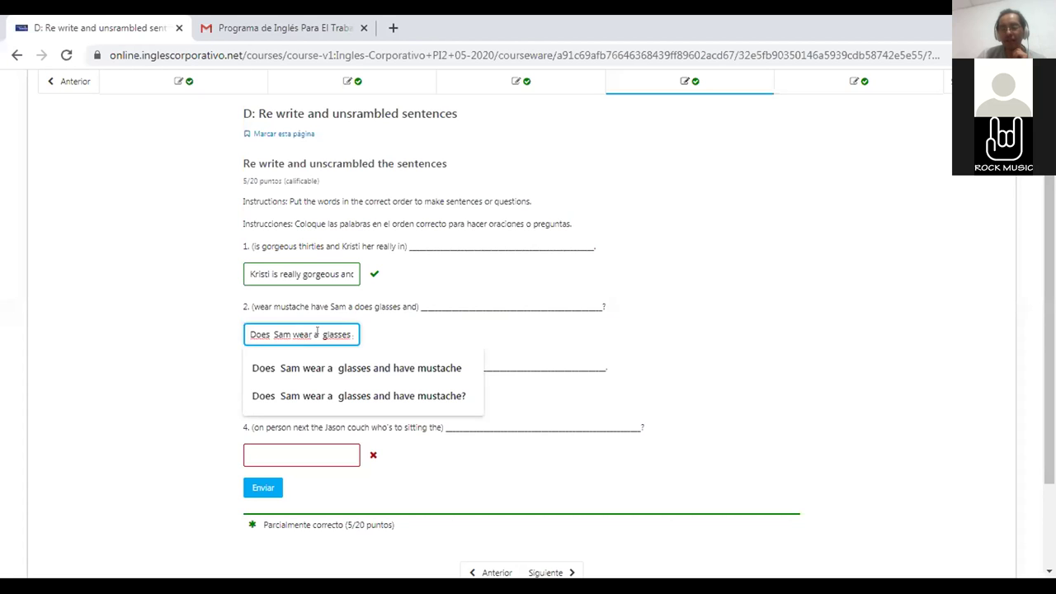
left_click(316, 332)
key("BackSpace")
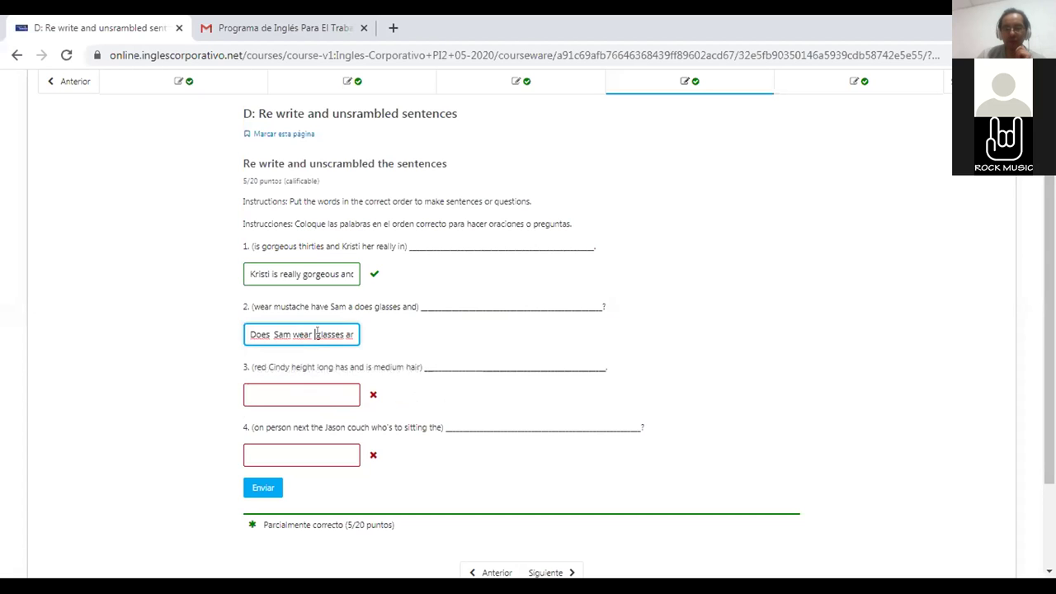
key("BackSpace")
- Insert "a" before "mustache" in answer 2 and submit the exercise
left_click_drag(339, 330, 356, 333)
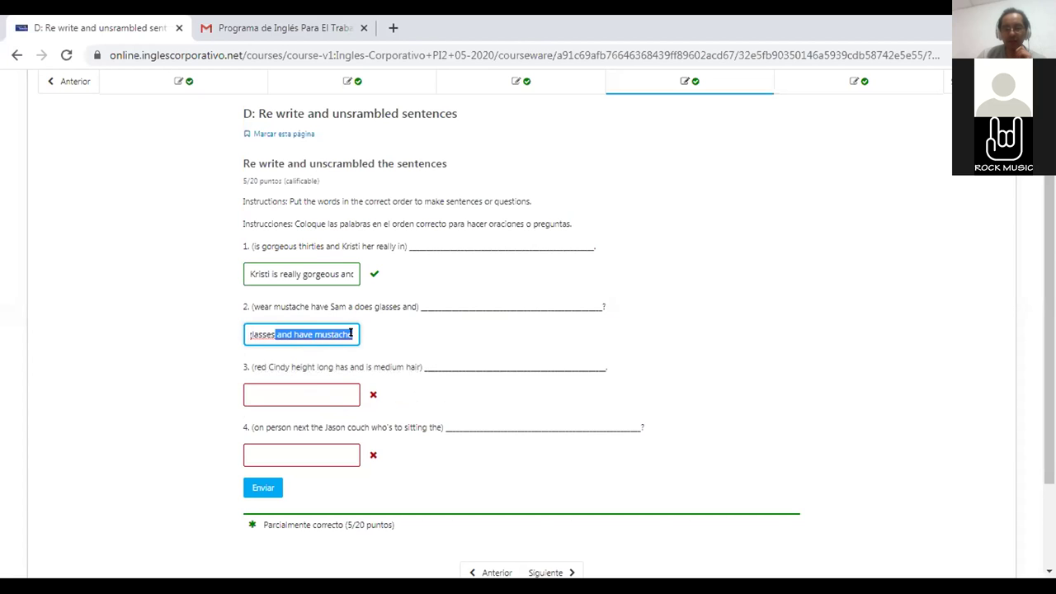
left_click(280, 331)
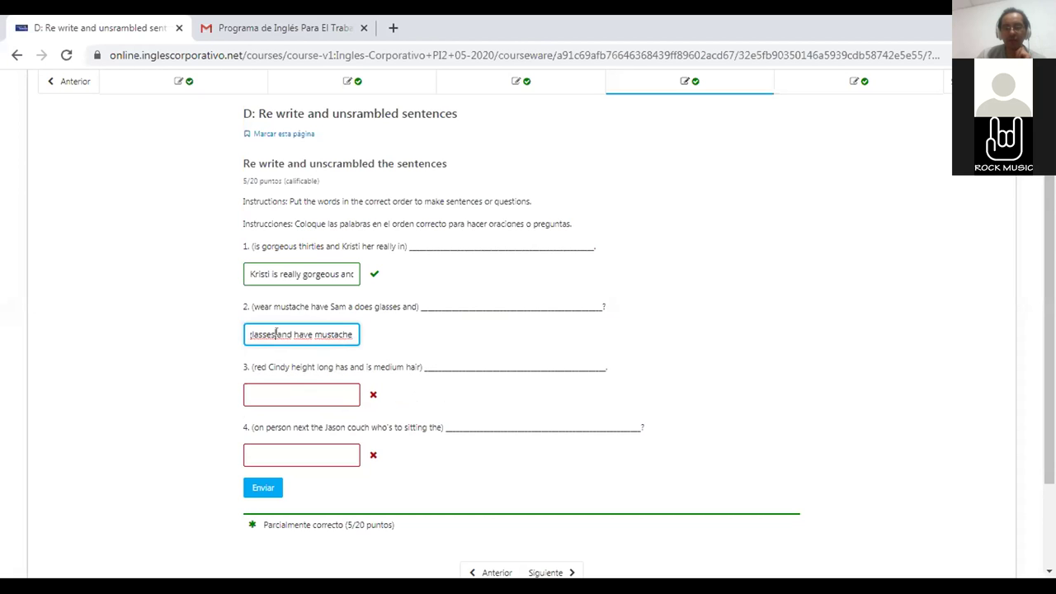
left_click(314, 334)
type("a")
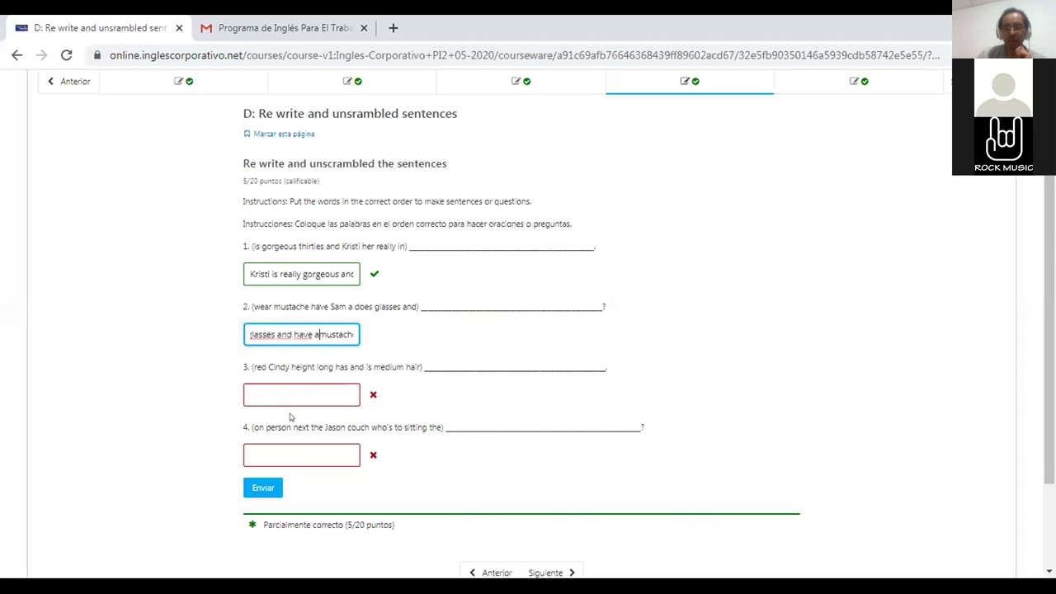
left_click_drag(320, 331, 384, 345)
left_click(352, 328)
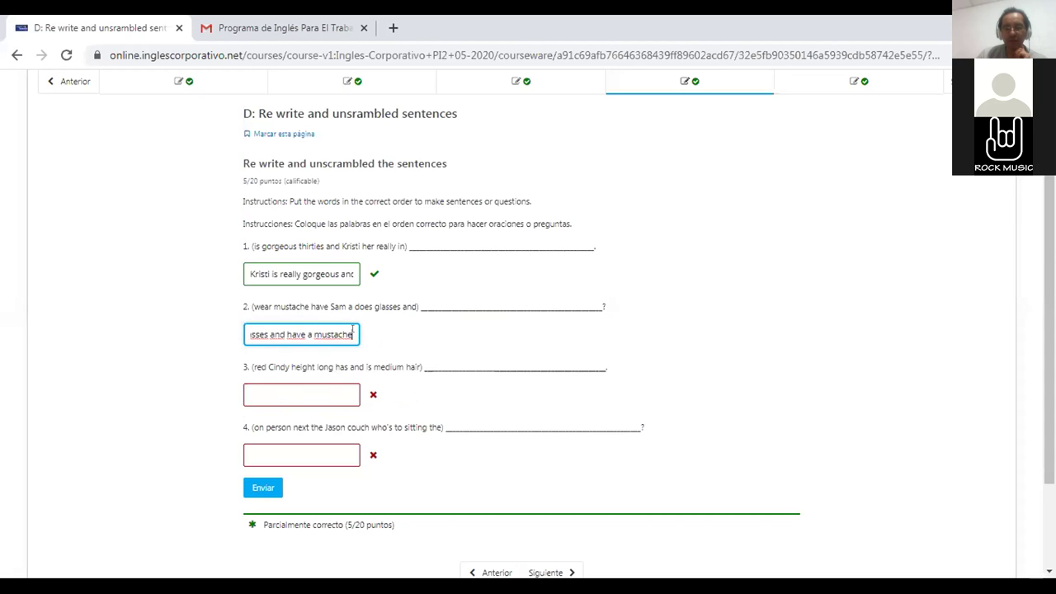
left_click(266, 484)
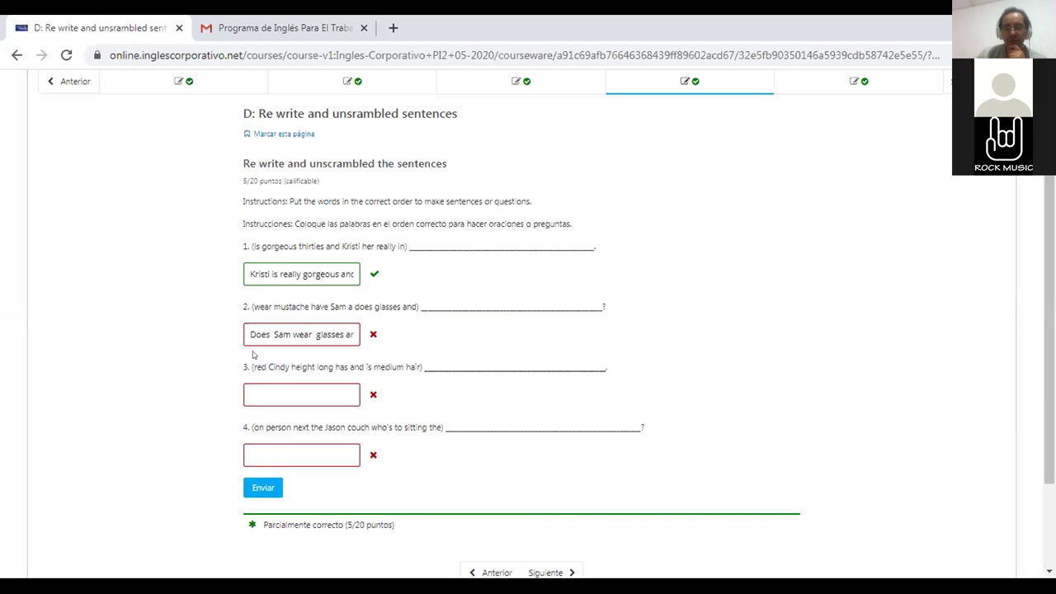
- End answer 2 with a question mark after "have a mustache" and submit it again
triple_click(246, 333)
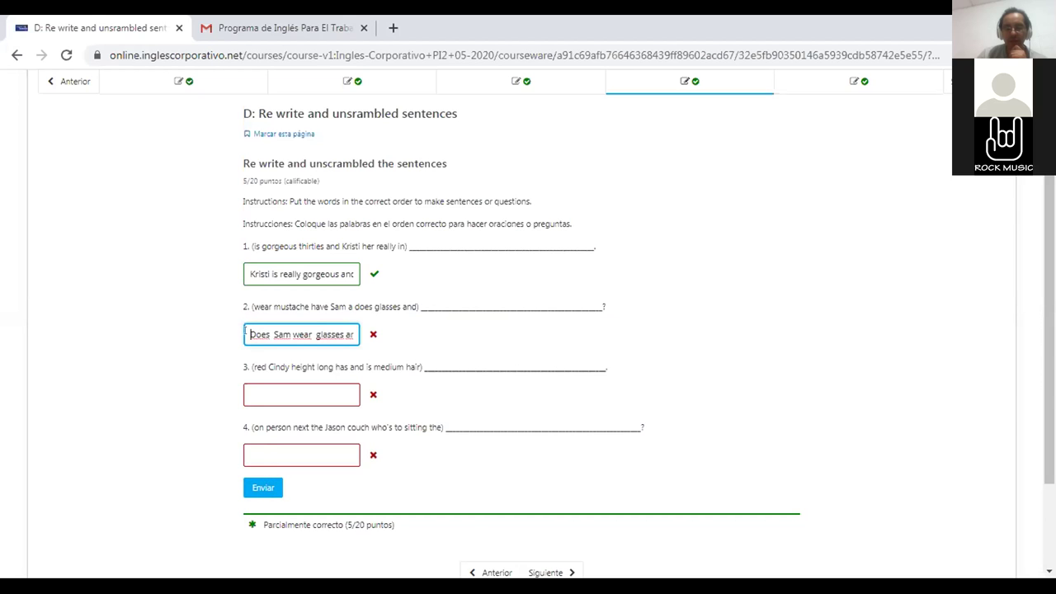
left_click(352, 331)
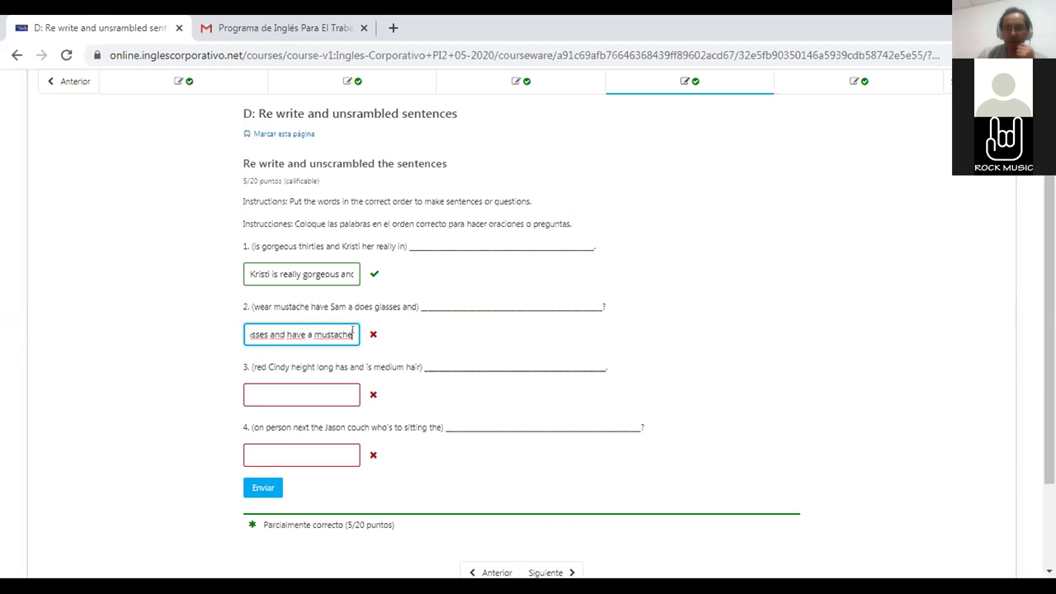
type("?")
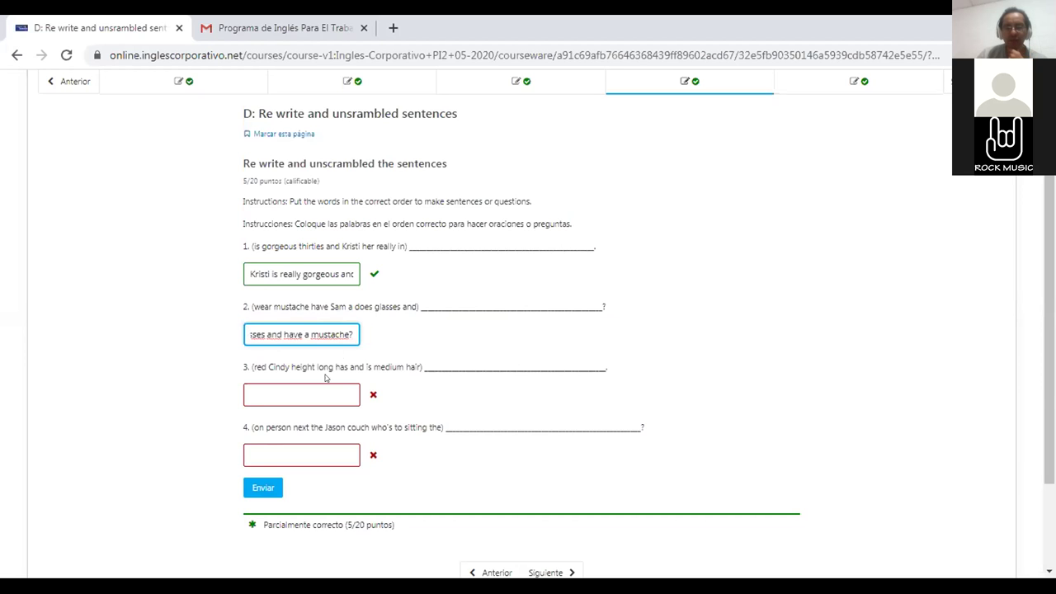
left_click(263, 489)
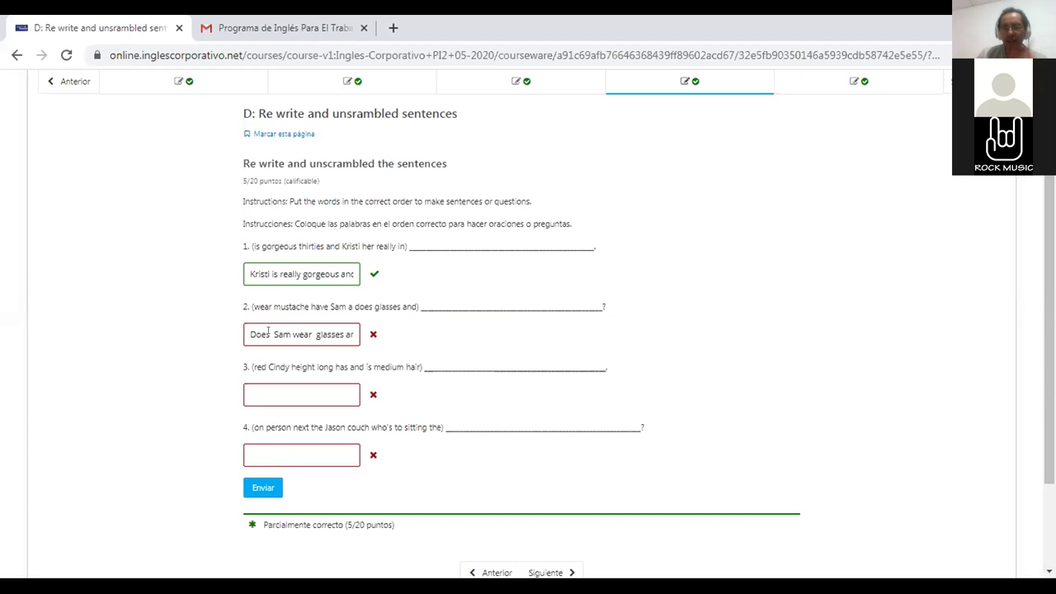
- Remove the extra spaces around "Sam wear" in answer 2 and resubmit the exercise
left_click(266, 331)
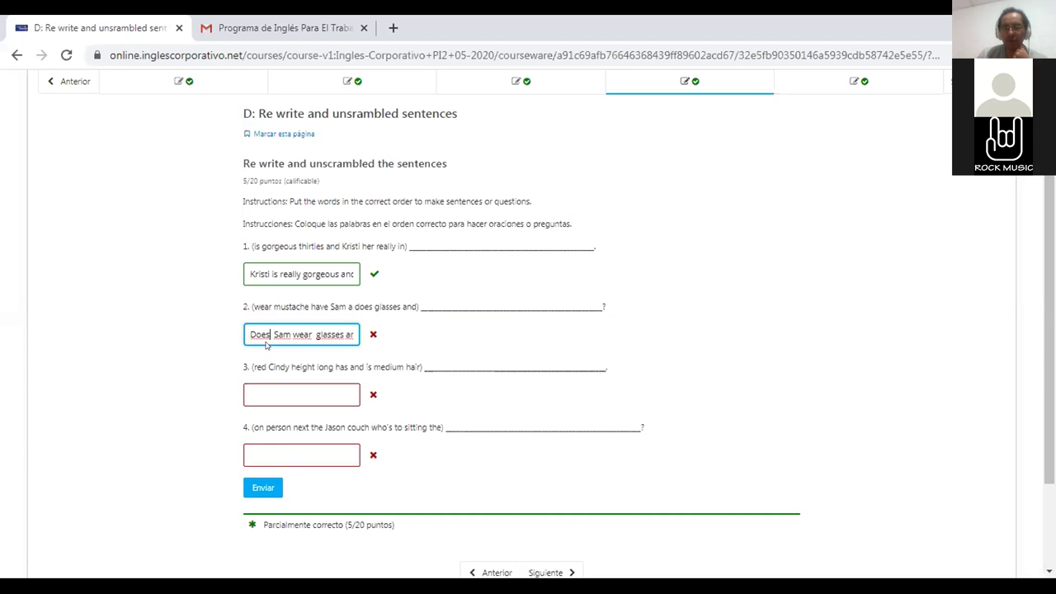
key("Delete")
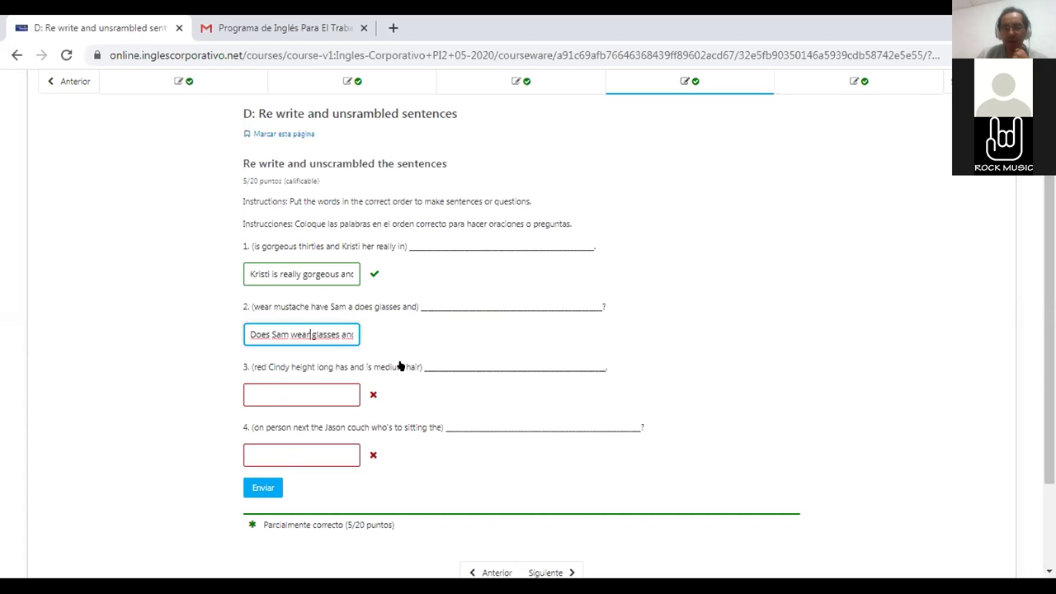
left_click(254, 493)
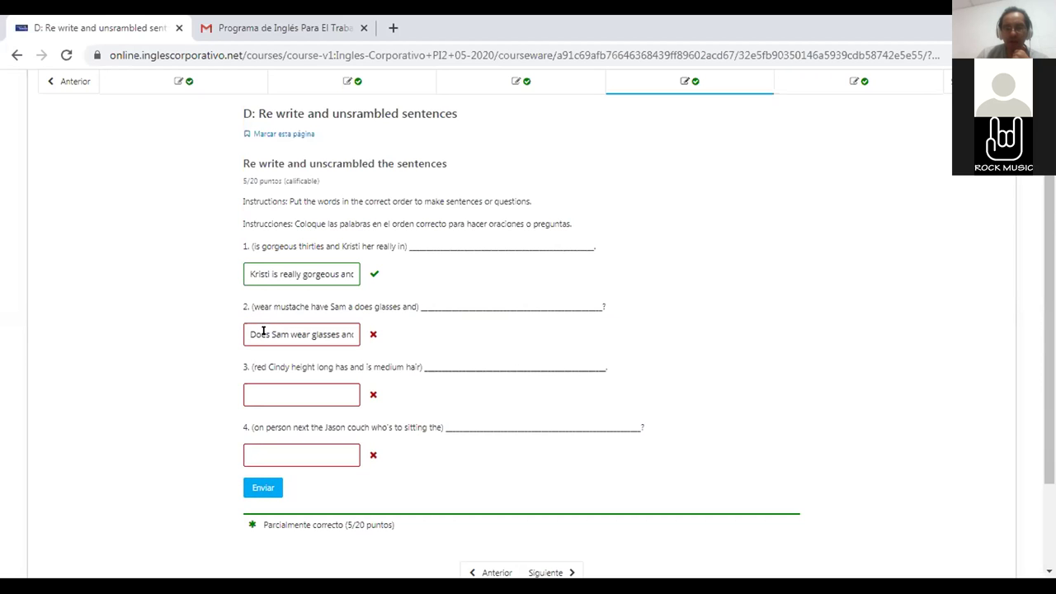
left_click(281, 332)
mouse_move(289, 334)
left_mouse_down()
mouse_move(304, 334)
mouse_move(296, 333)
left_mouse_up()
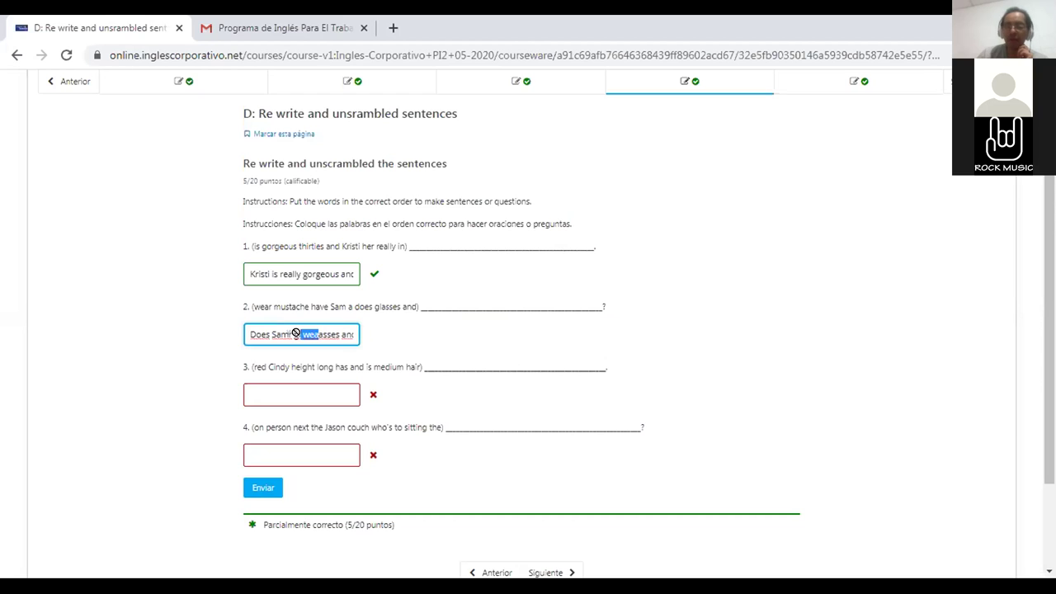
left_click_drag(296, 332, 283, 333)
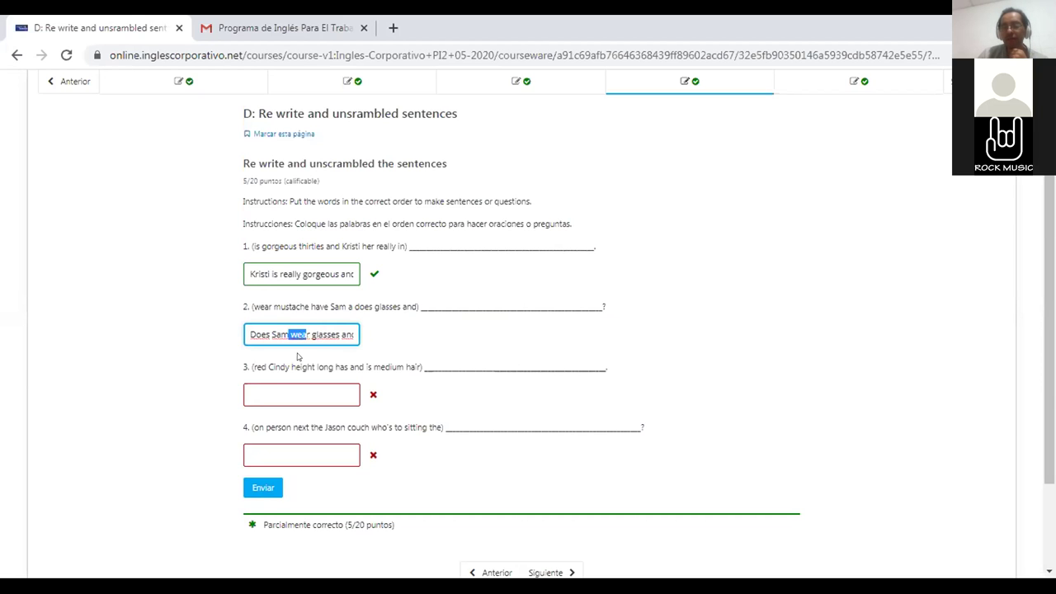
- Delete the word "wear" after "Does Sam" in answer 2
left_click(290, 332)
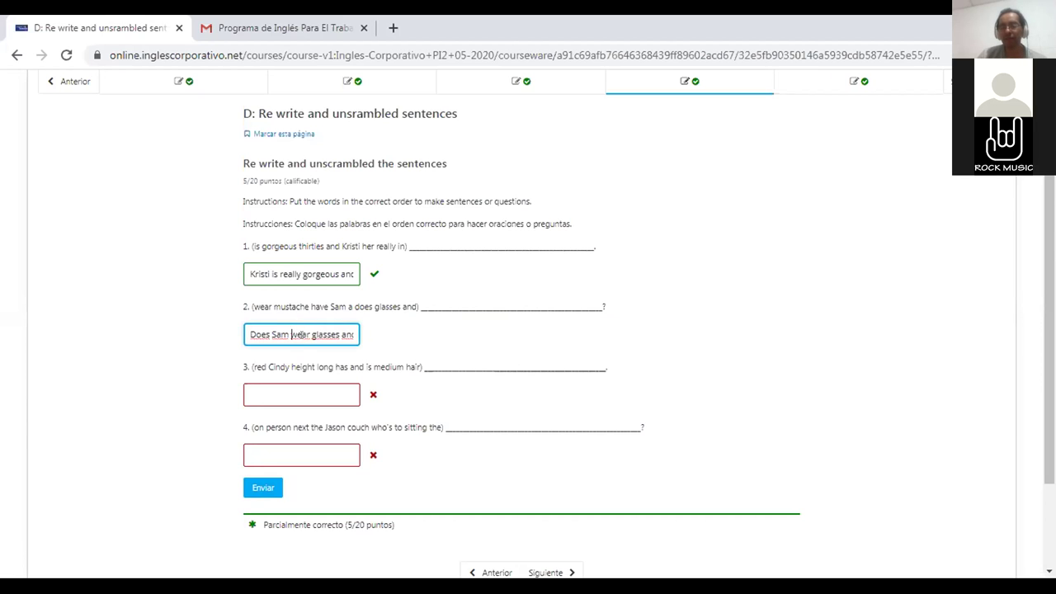
key("BackSpace")
key("BackSpace")
key("BackSpace")
key("BackSpace")
key("BackSpace")
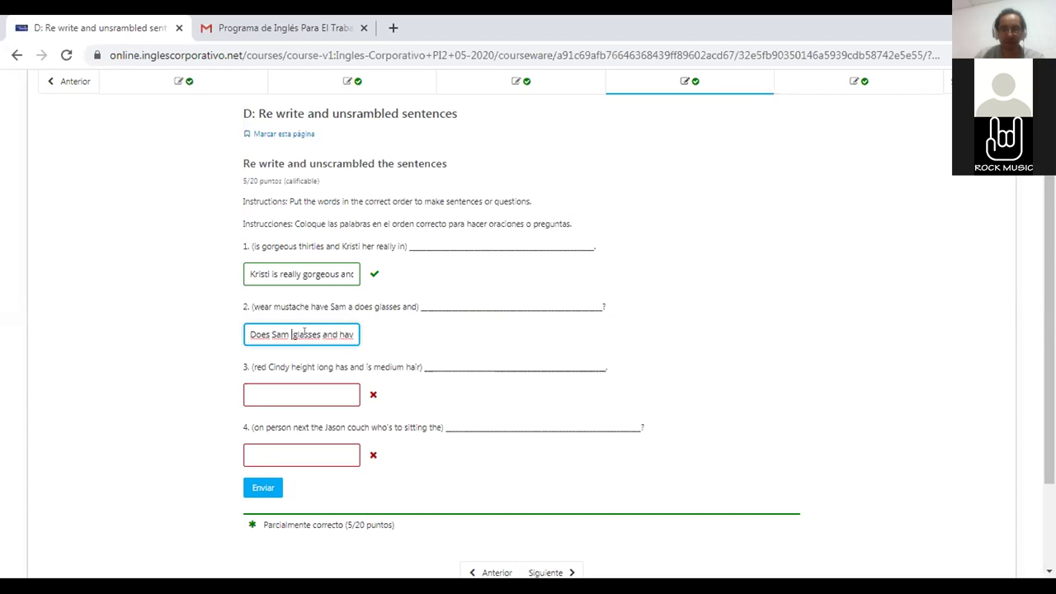
- Insert "and have a mustache" between "Does Sam" and "glasses" in answer 2
type("and")
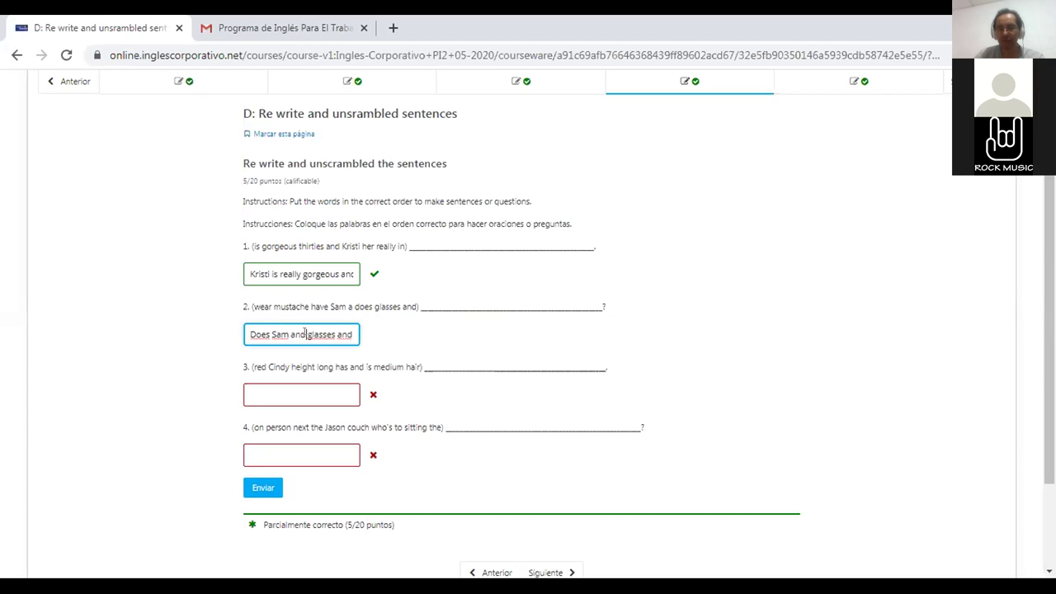
type(" have ")
type("a must")
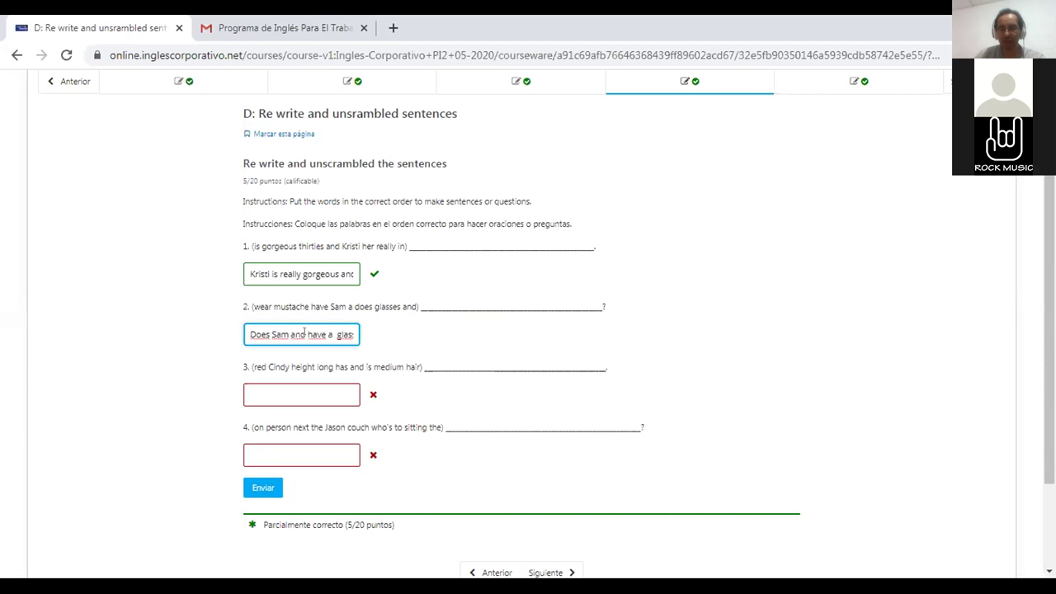
type("ache")
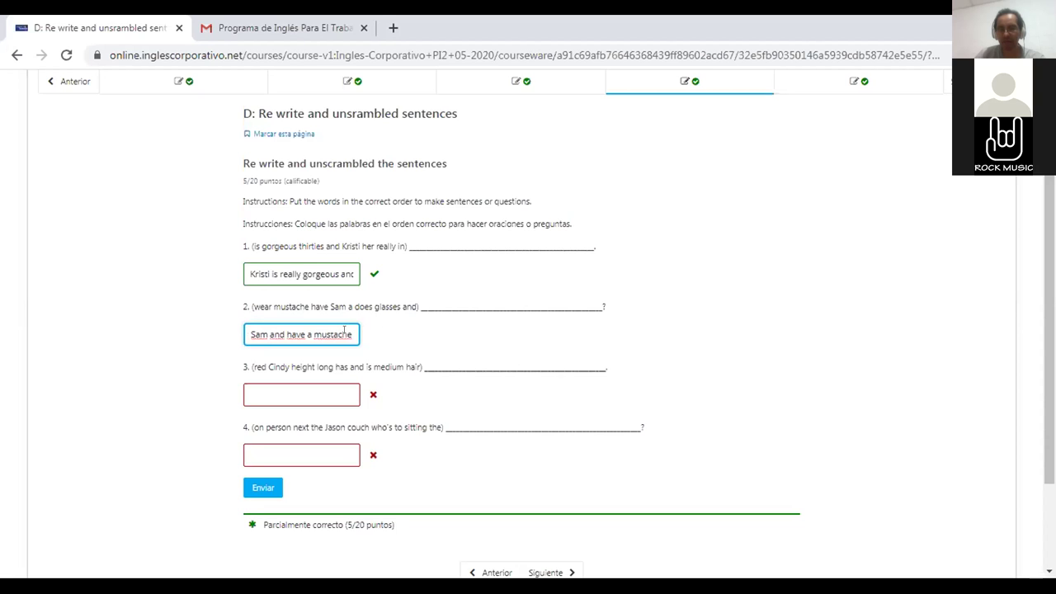
type("?")
- Delete "and have" between "glasses" and the final "a mustache" in answer 2
key("ctrl+a")
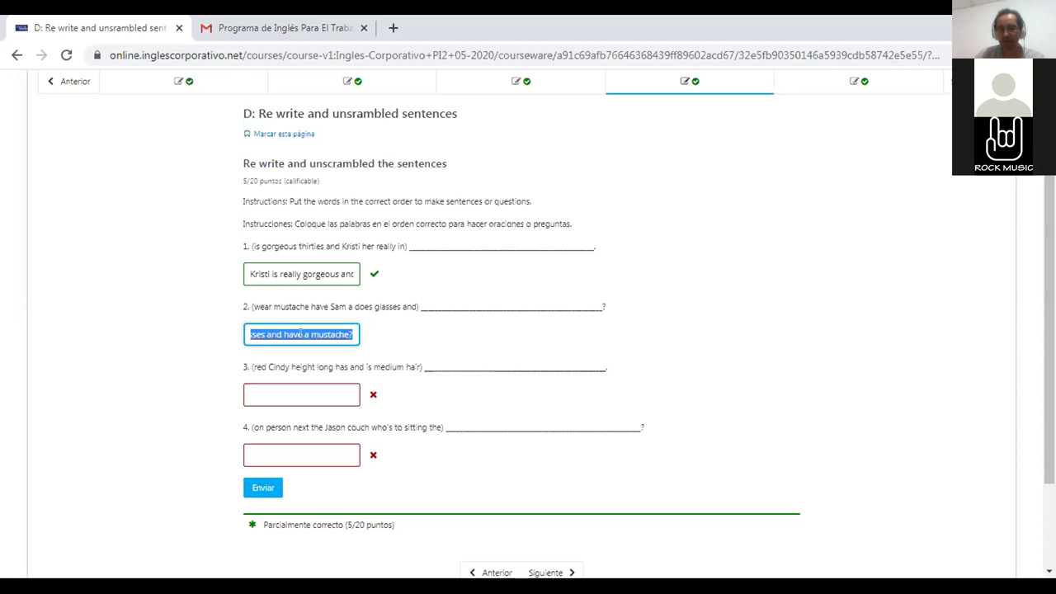
left_click(299, 334)
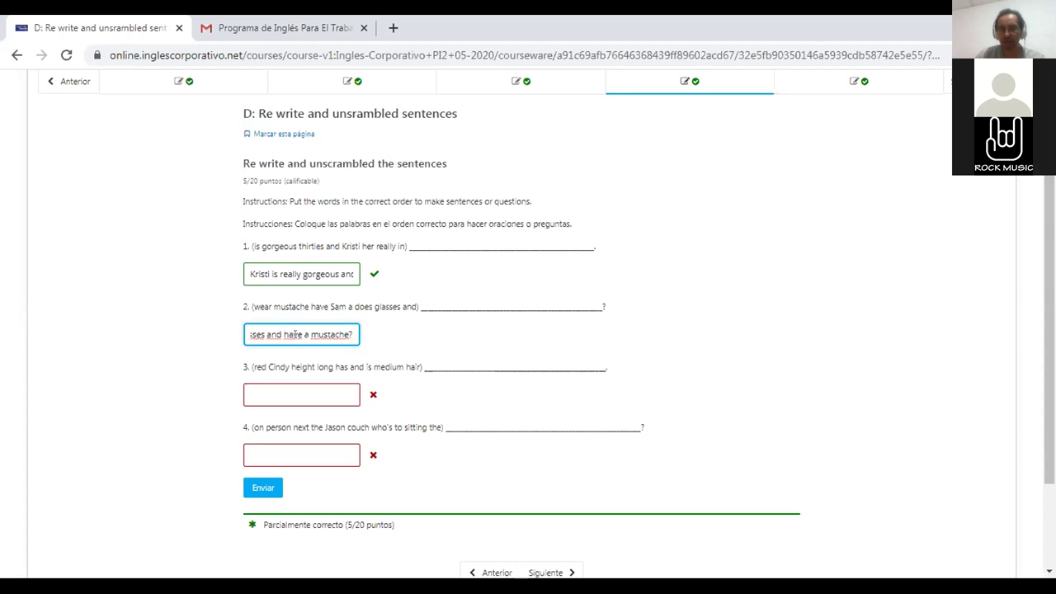
key("Delete")
key("Delete")
key("BackSpace")
key("BackSpace")
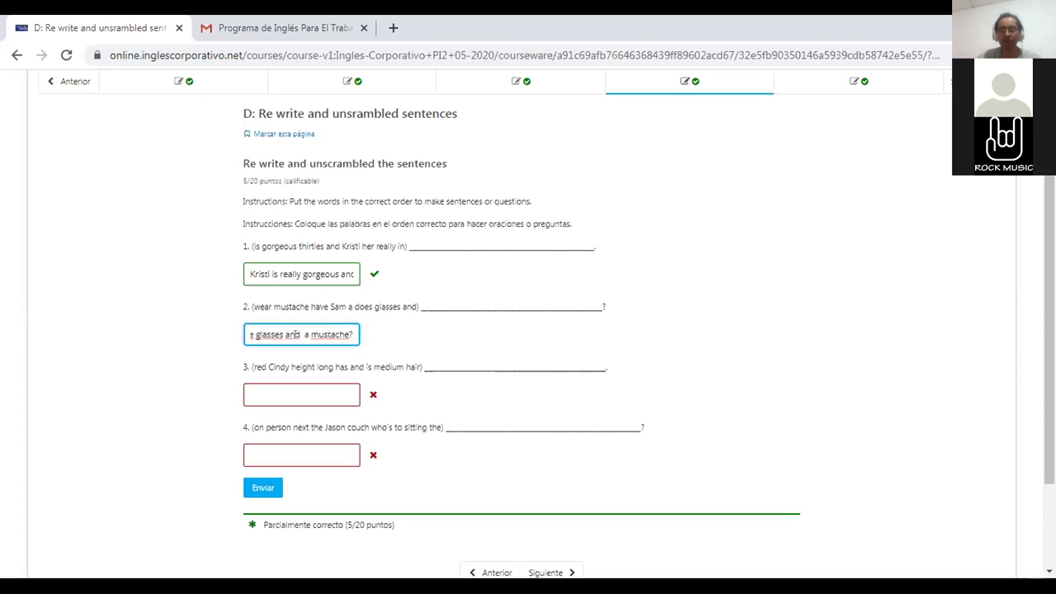
key("BackSpace")
key("BackSpace")
key("BackSpace")
key("BackSpace")
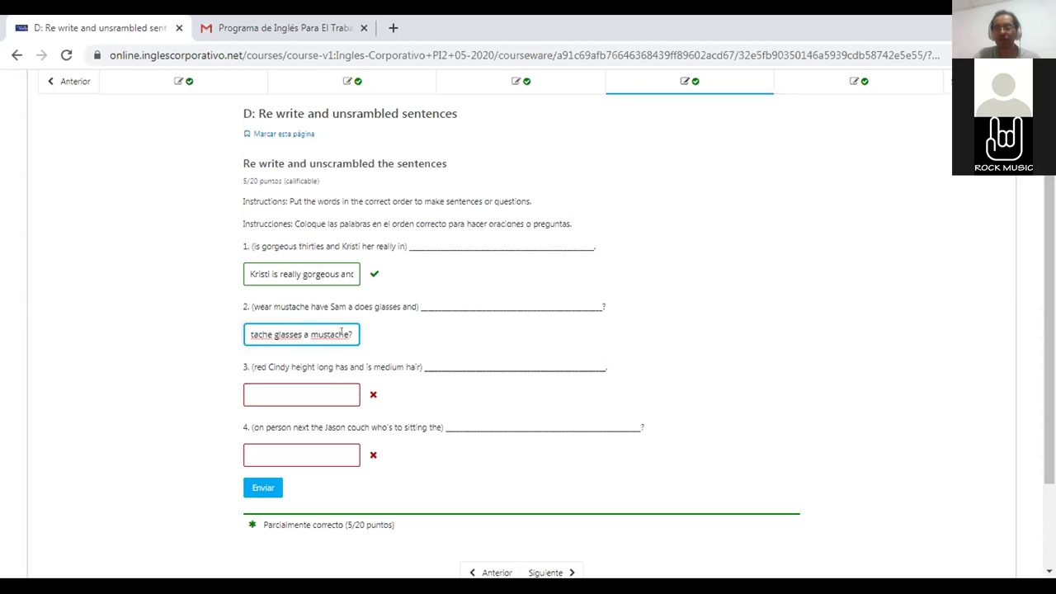
- Delete "glasses a mustache" from the end of answer 2, keeping the question mark
key("BackSpace")
key("BackSpace")
key("BackSpace")
key("BackSpace")
key("BackSpace")
key("BackSpace")
key("BackSpace")
key("BackSpace")
key("BackSpace")
key("BackSpace")
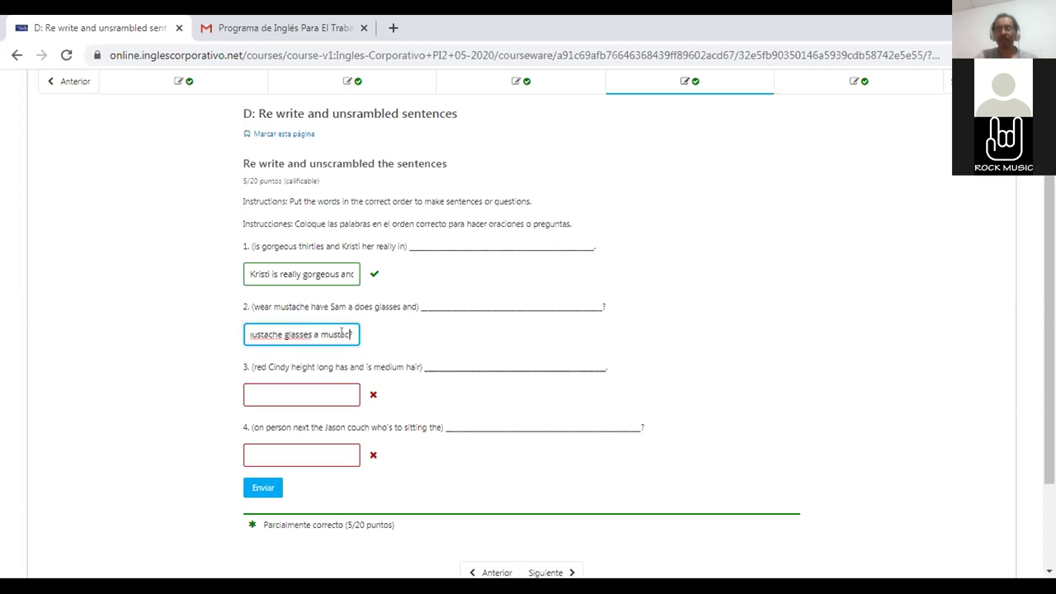
key("BackSpace")
key("BackSpace")
key("BackSpace")
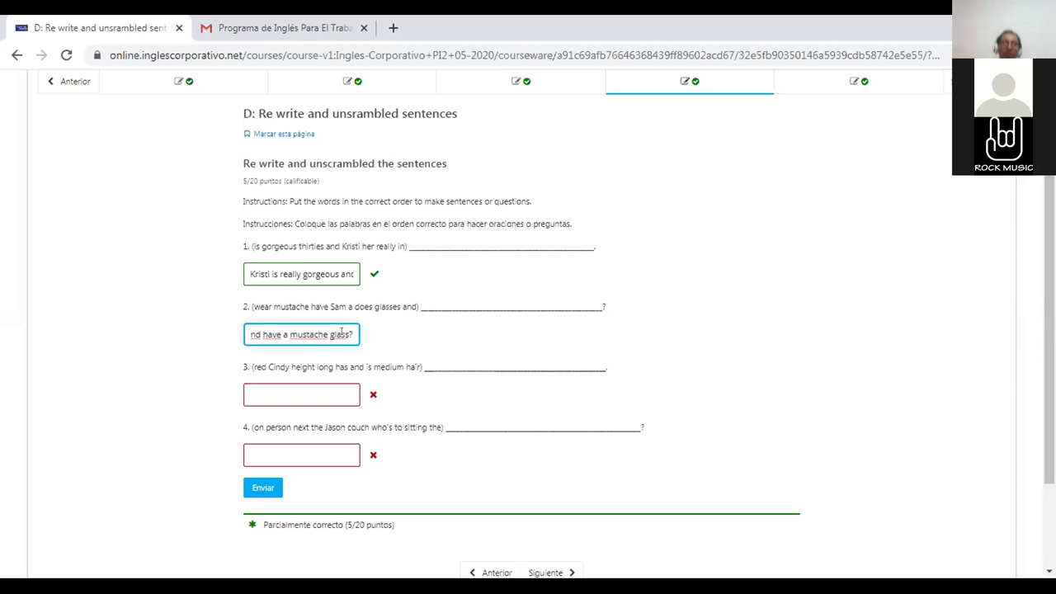
key("BackSpace")
key("BackSpace")
key("BackSpace")
key("BackSpace")
key("BackSpace")
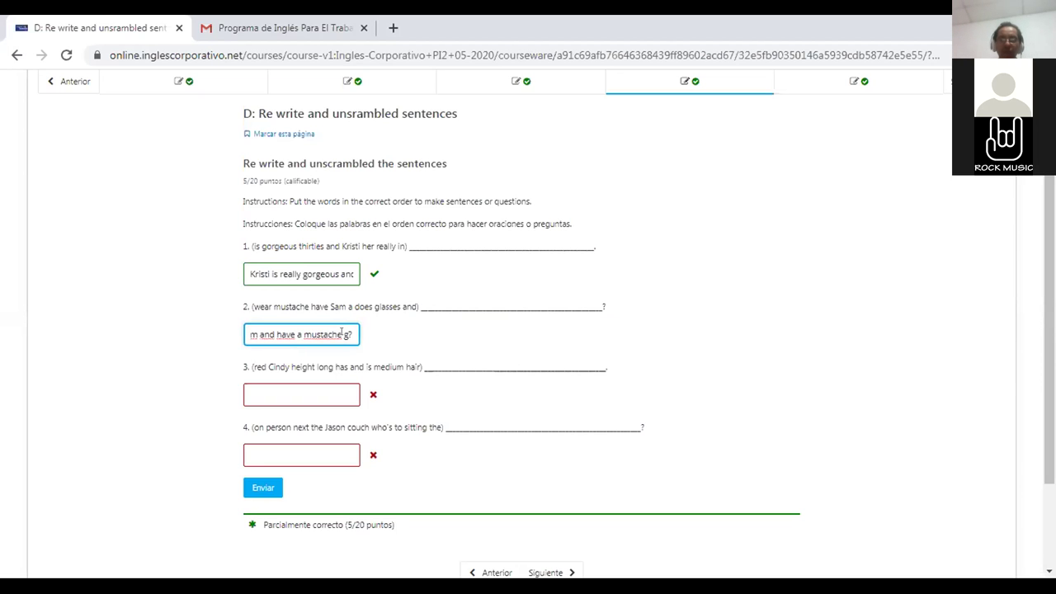
- Delete the word "and" between "Does Sam" and "have a mustache" in answer 2
type("and")
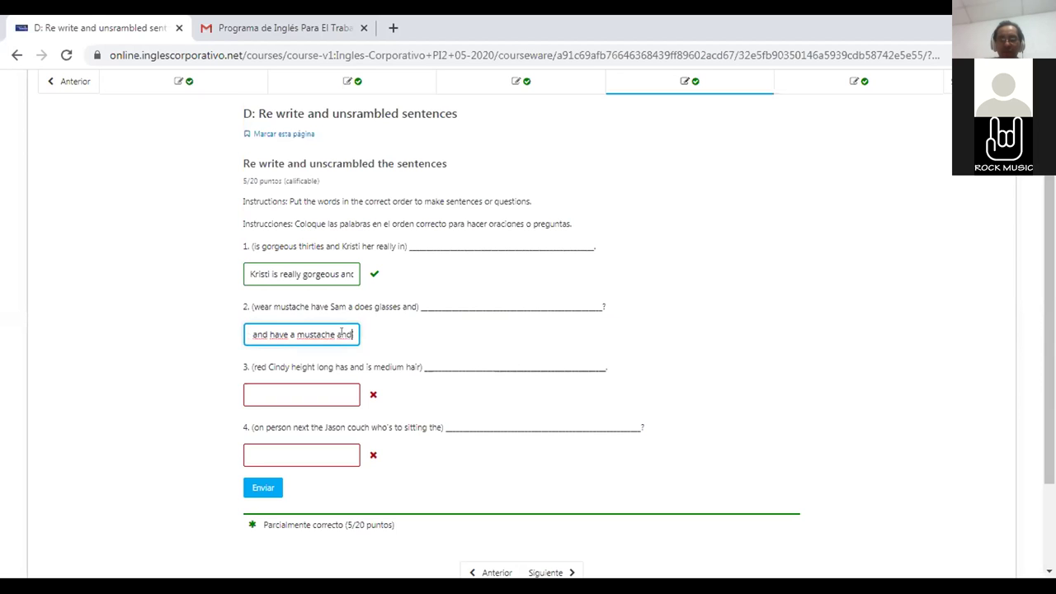
key("BackSpace")
key("BackSpace")
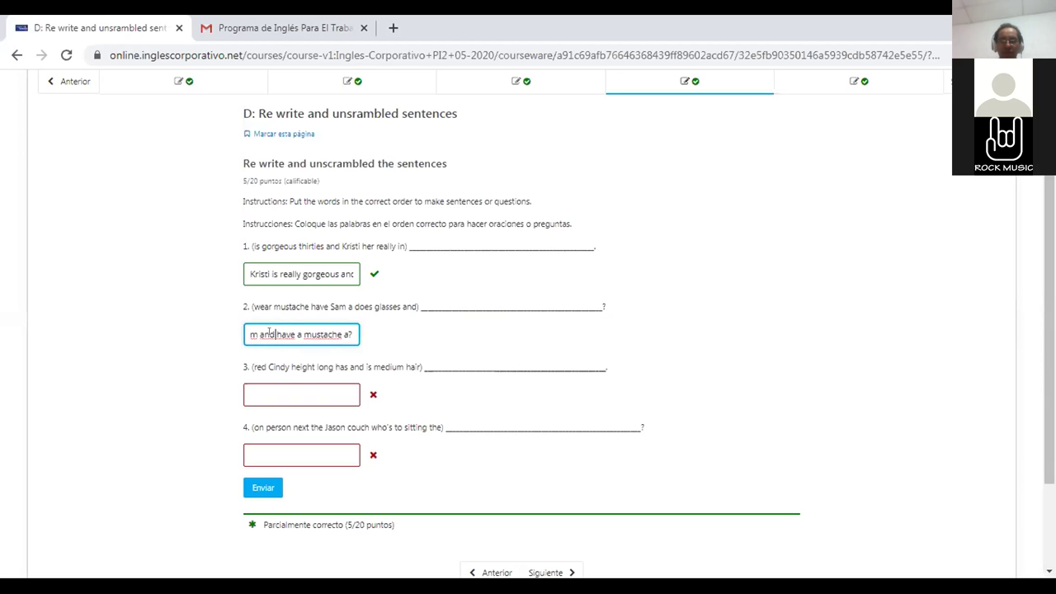
key("BackSpace")
key("BackSpace")
key("BackSpace")
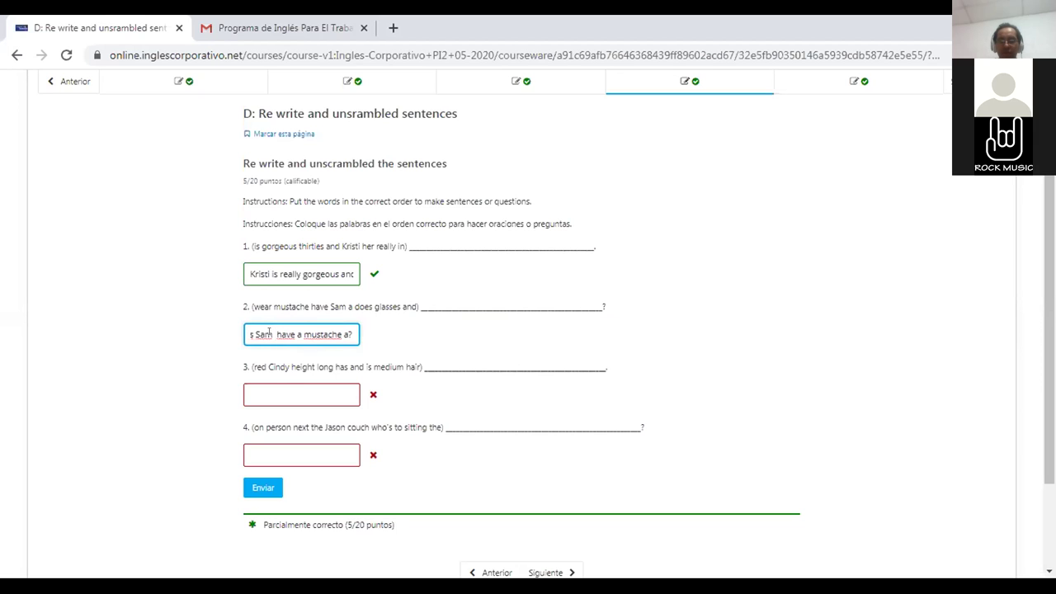
- Complete the end of answer 2 so it reads "have a mustache and wear glasses?" and submit the exercise
left_click(342, 332)
type("and g")
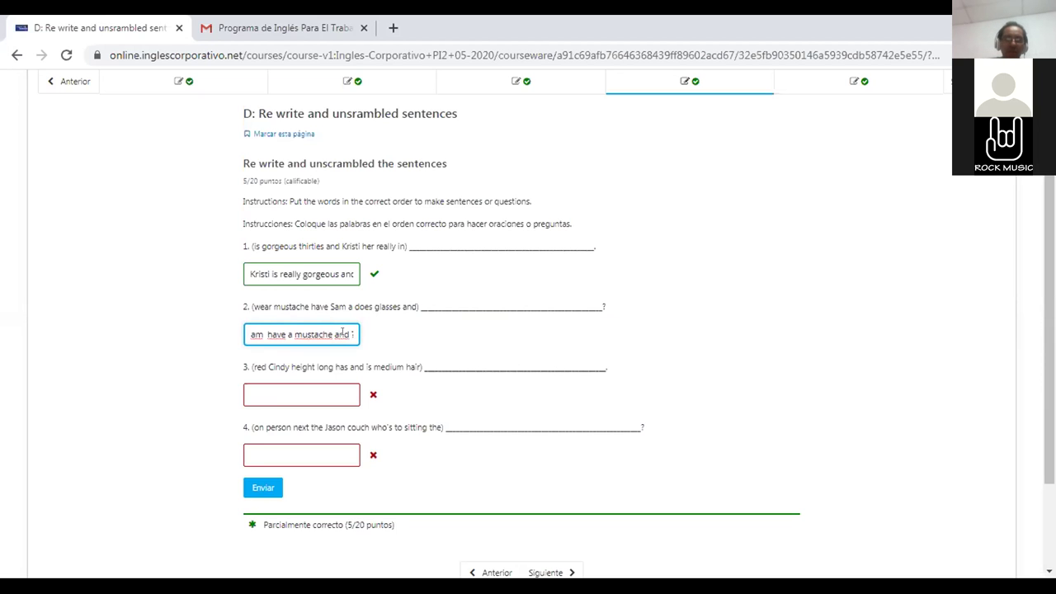
type("wear")
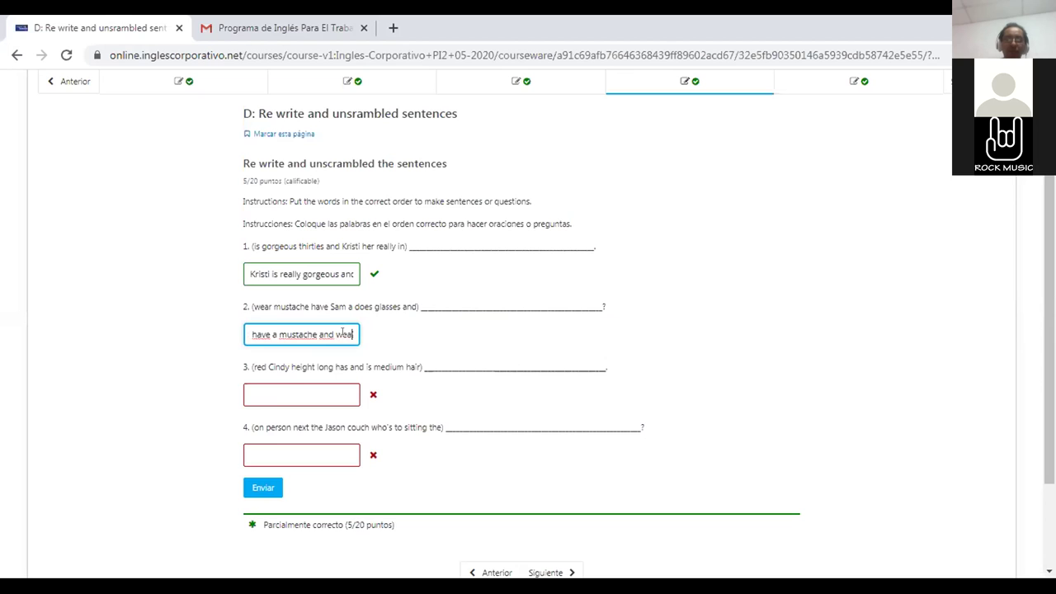
type(" a")
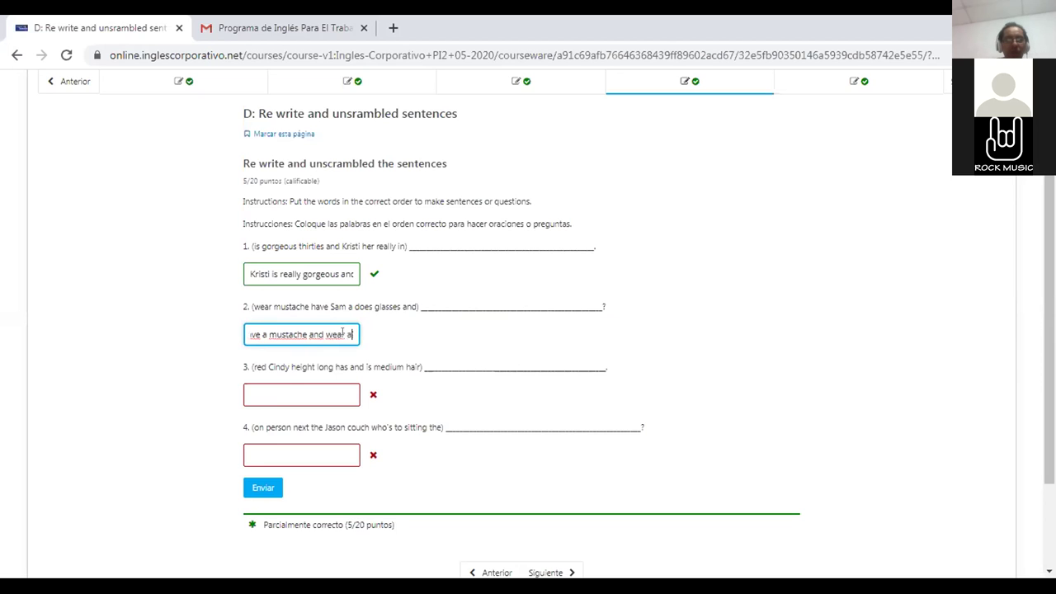
key("BackSpace")
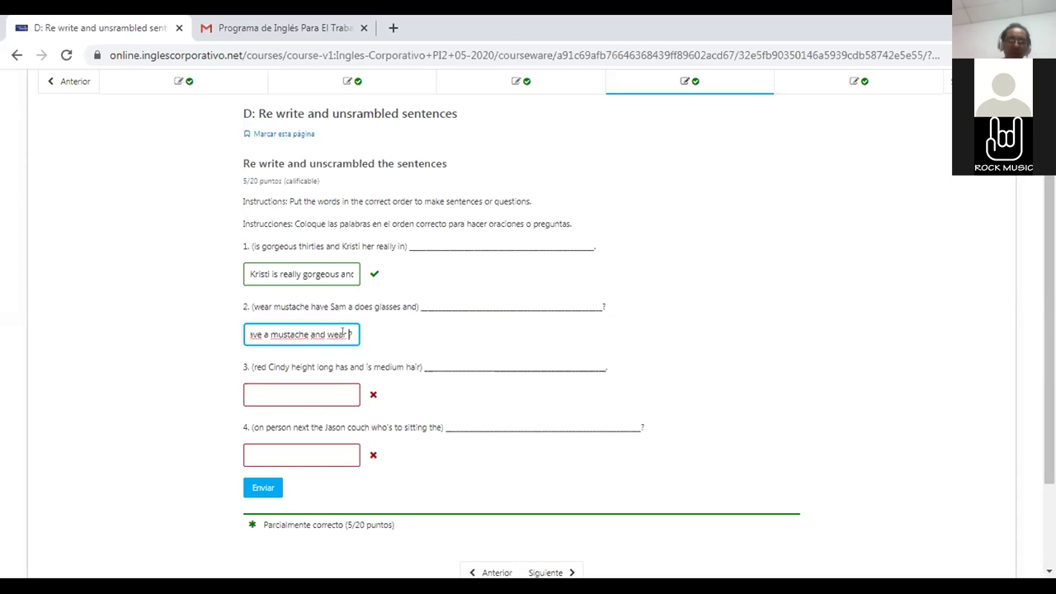
type("glas")
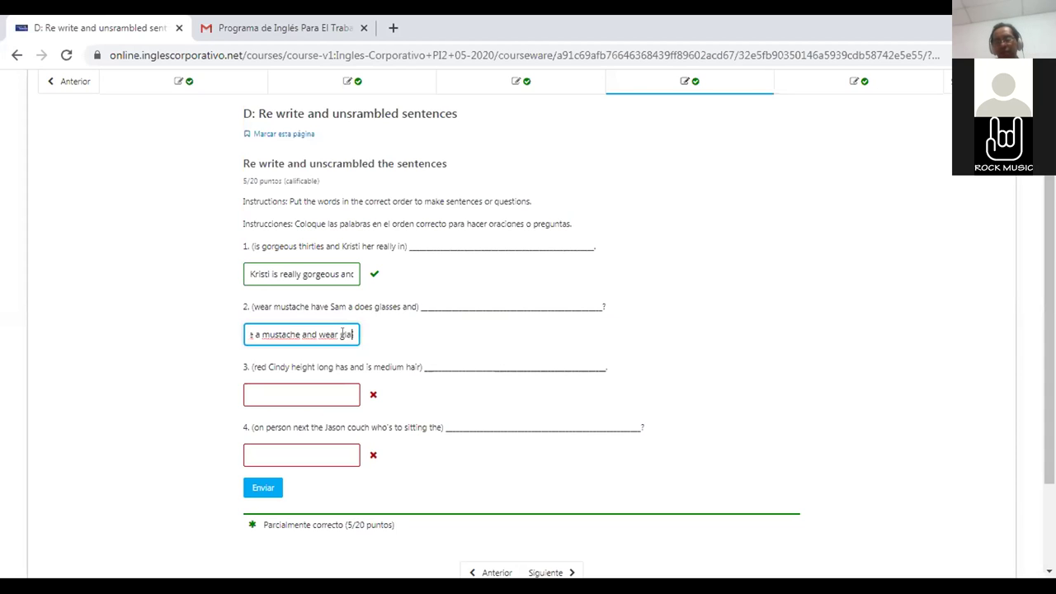
type("ses?")
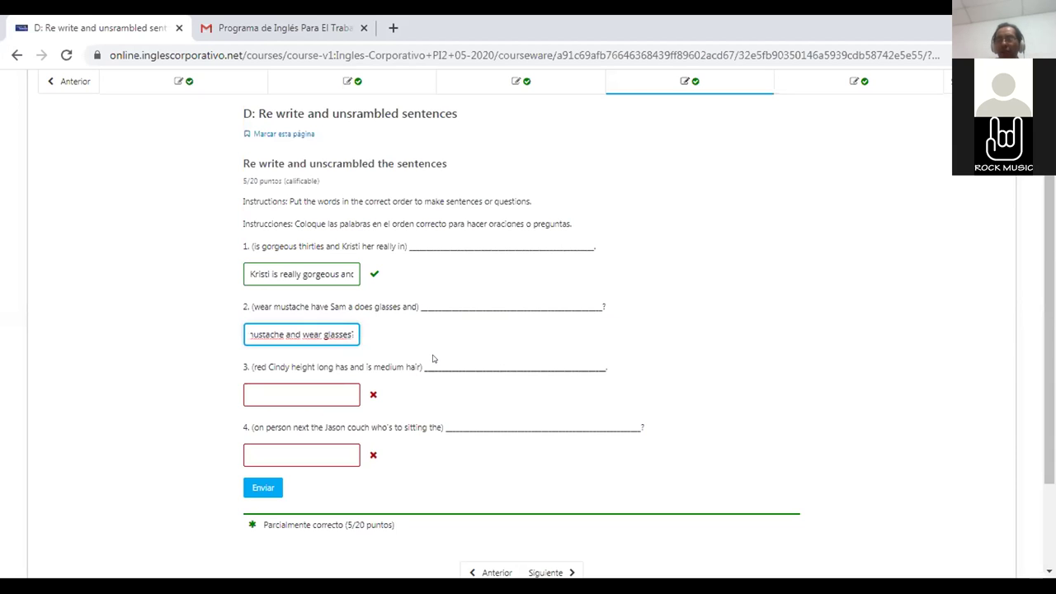
left_click(254, 487)
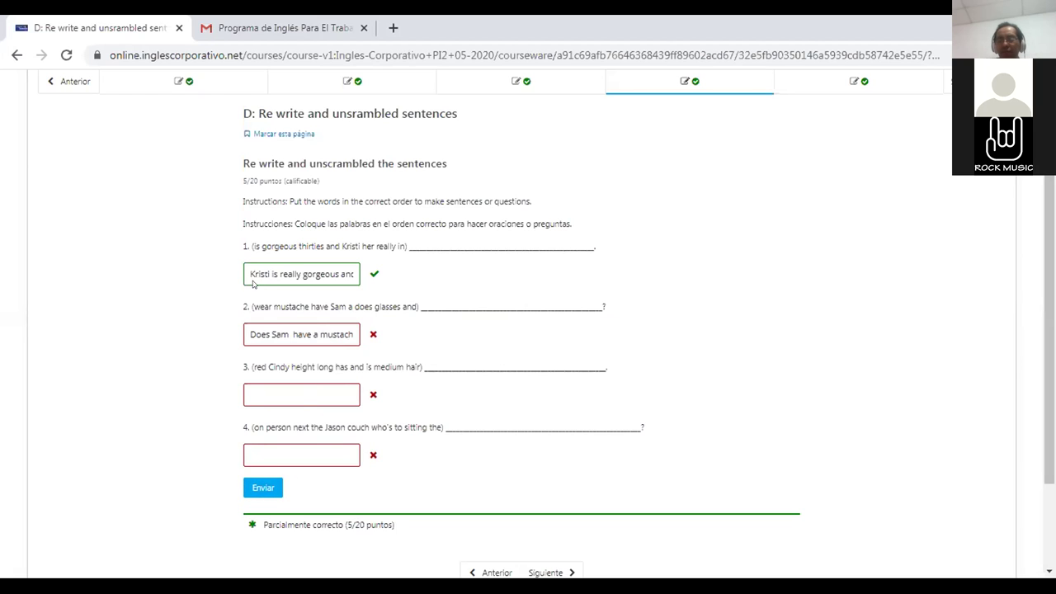
- Remove the question mark from the end of answer 2
triple_click(293, 333)
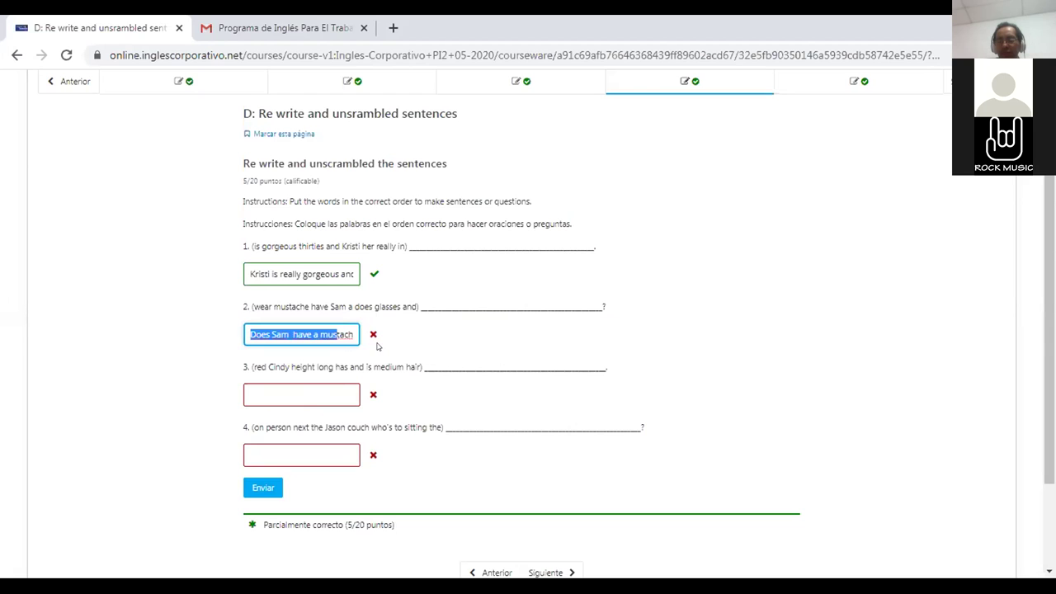
left_click(341, 332)
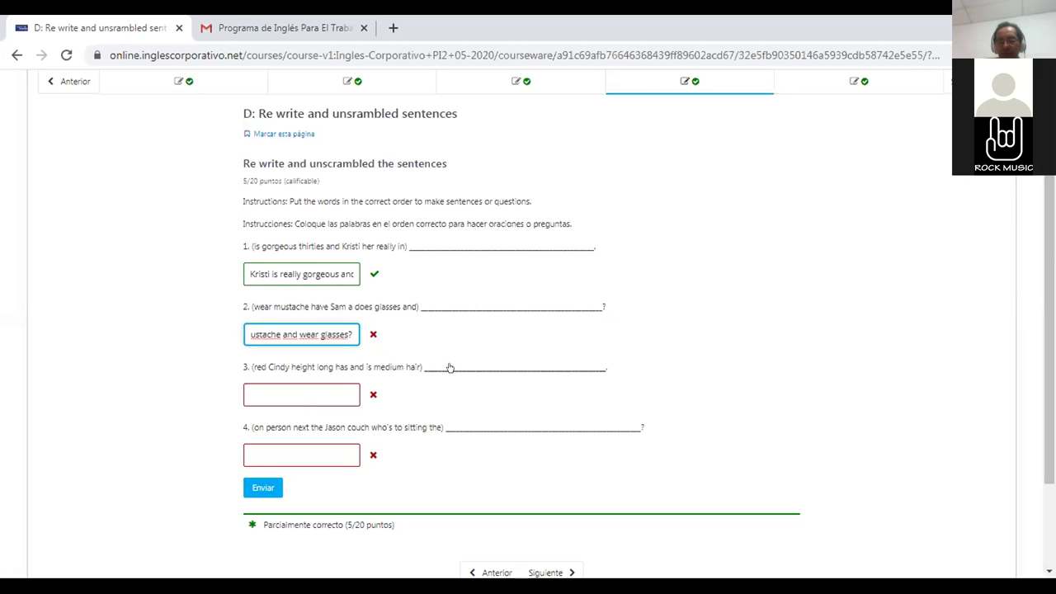
key("BackSpace")
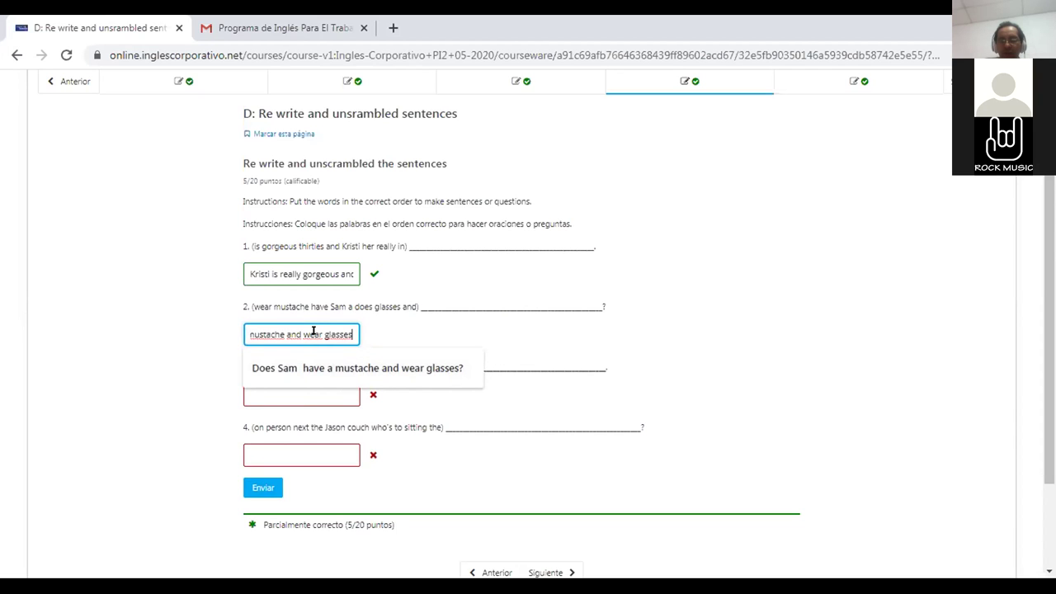
- Delete the extra space between "Sam" and "have" in answer 2 and resubmit the exercise
key("Left")
key("Left")
key("Left")
key("Left")
key("Left")
key("Left")
key("Left")
key("Left")
key("Left")
key("Left")
key("Left")
key("Left")
key("Left")
key("Left")
key("Left")
key("Left")
key("Left")
key("Left")
key("Left")
key("Left")
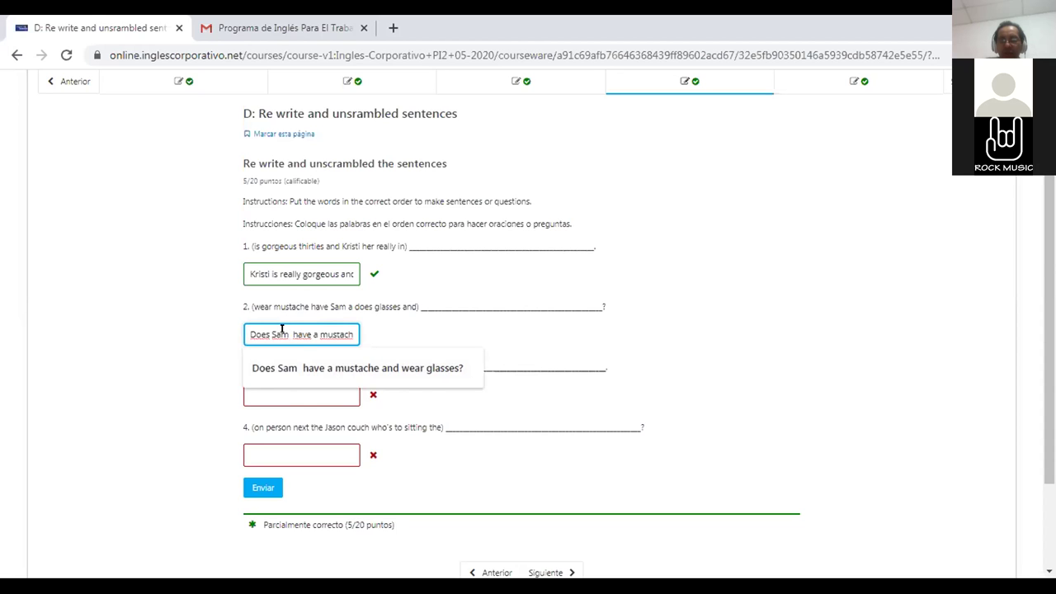
key("BackSpace")
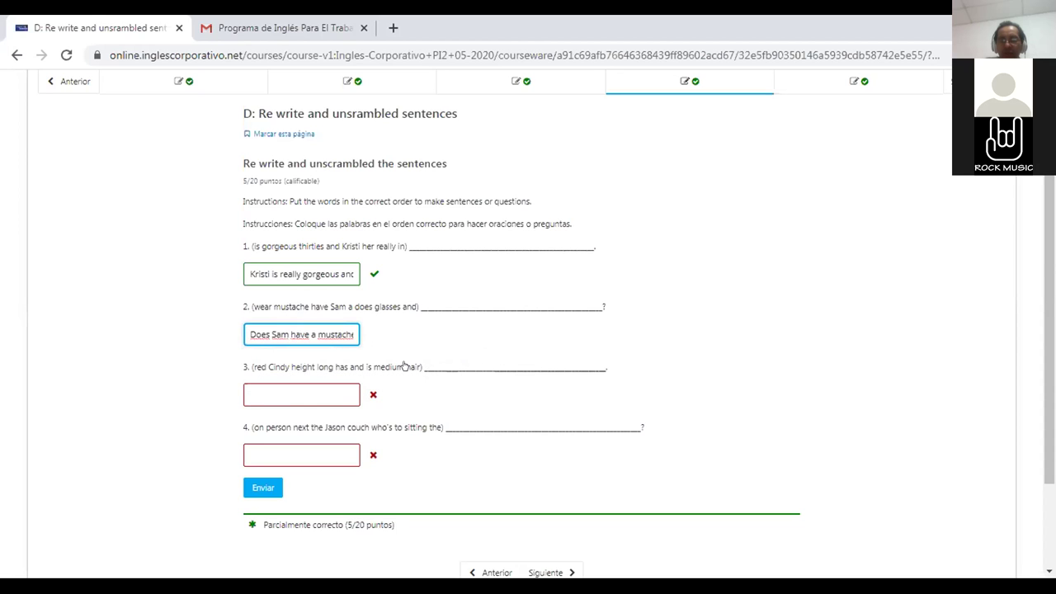
left_click(263, 487)
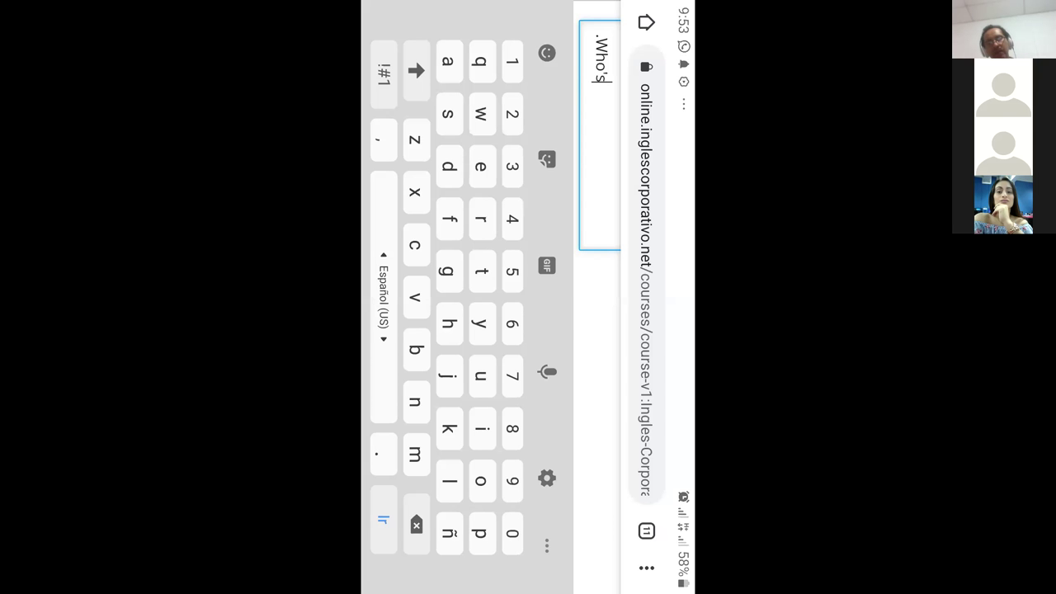
- Continue answer 4 after "Who's" with "the person sitting on the couch next to"
left_click(408, 141)
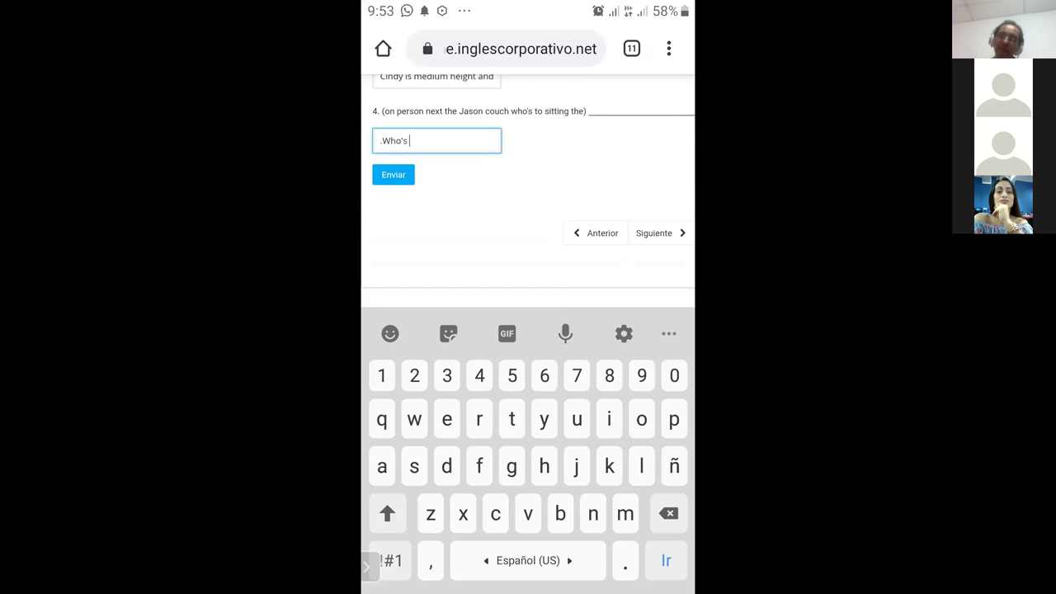
scroll(528, 191, "up", 1)
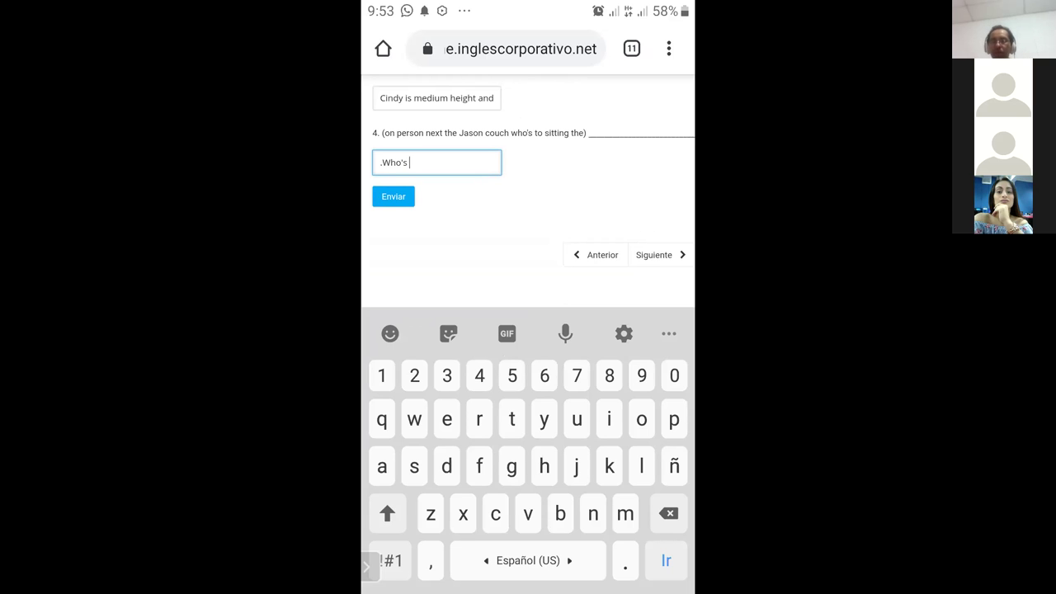
type("the")
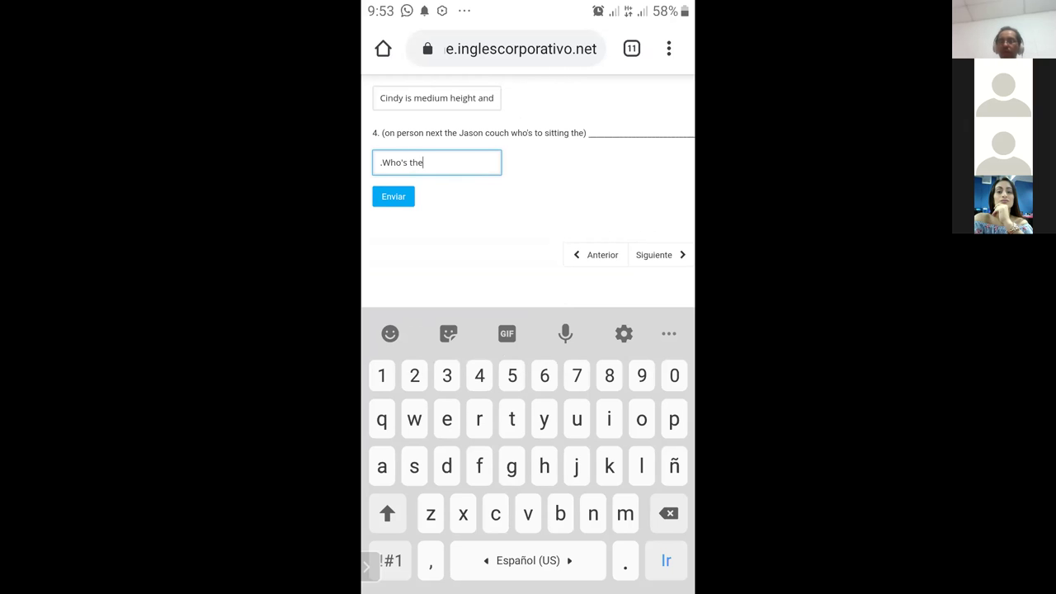
type(" person")
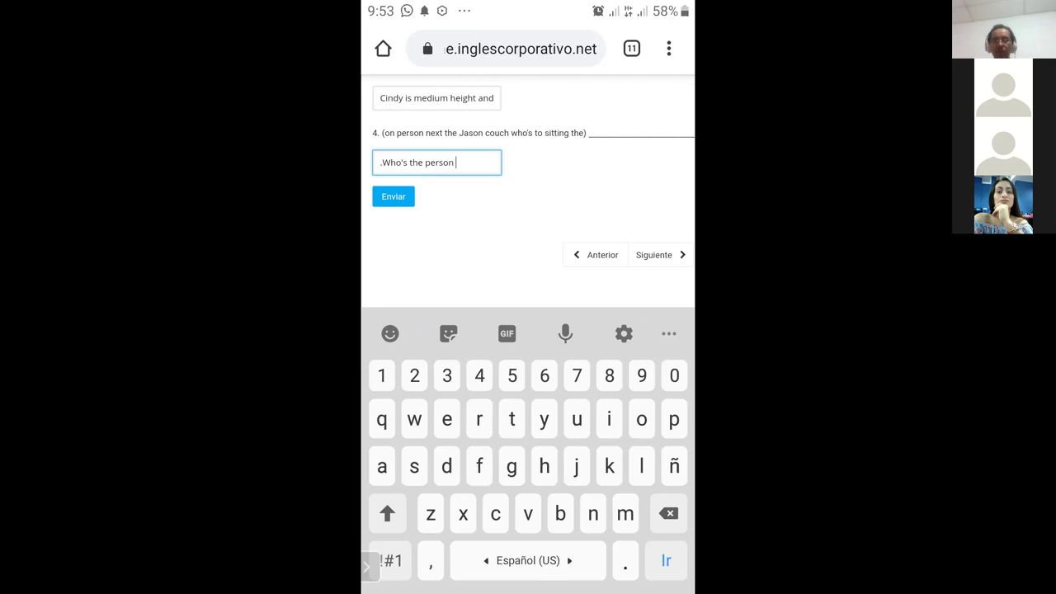
type("si")
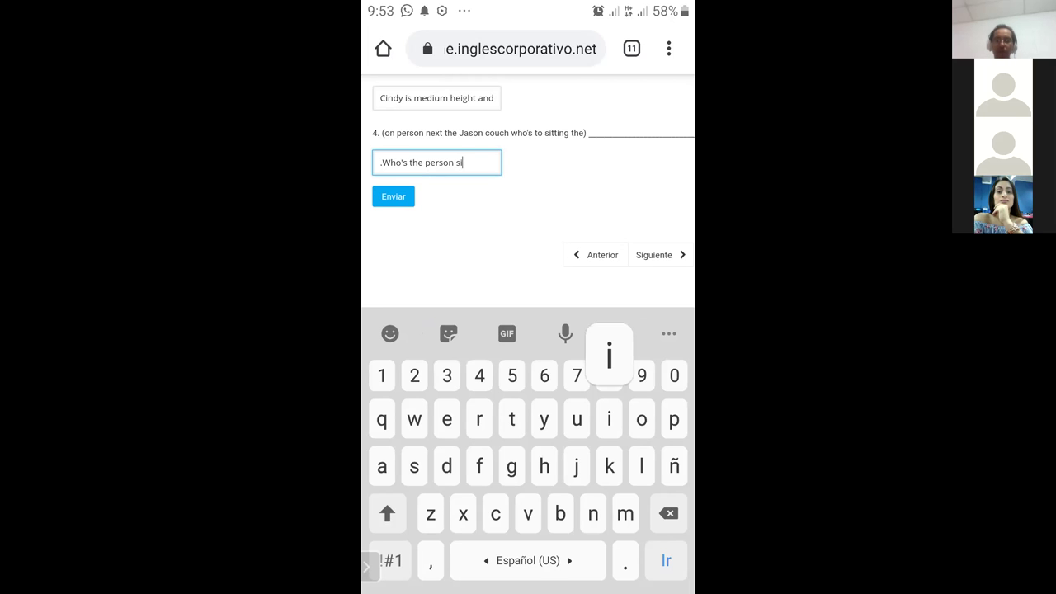
type("tting")
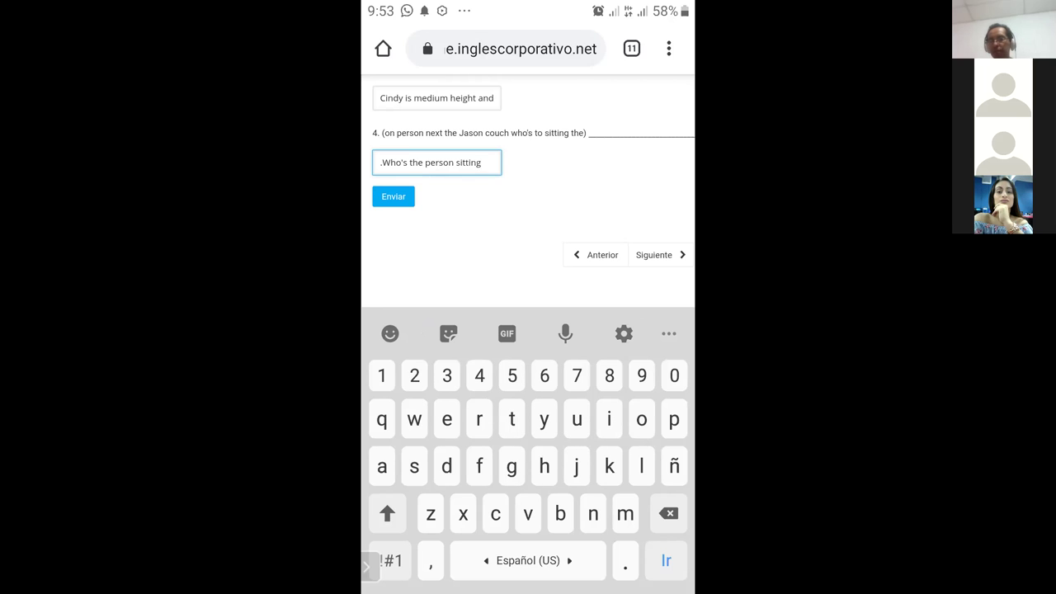
type(" on the")
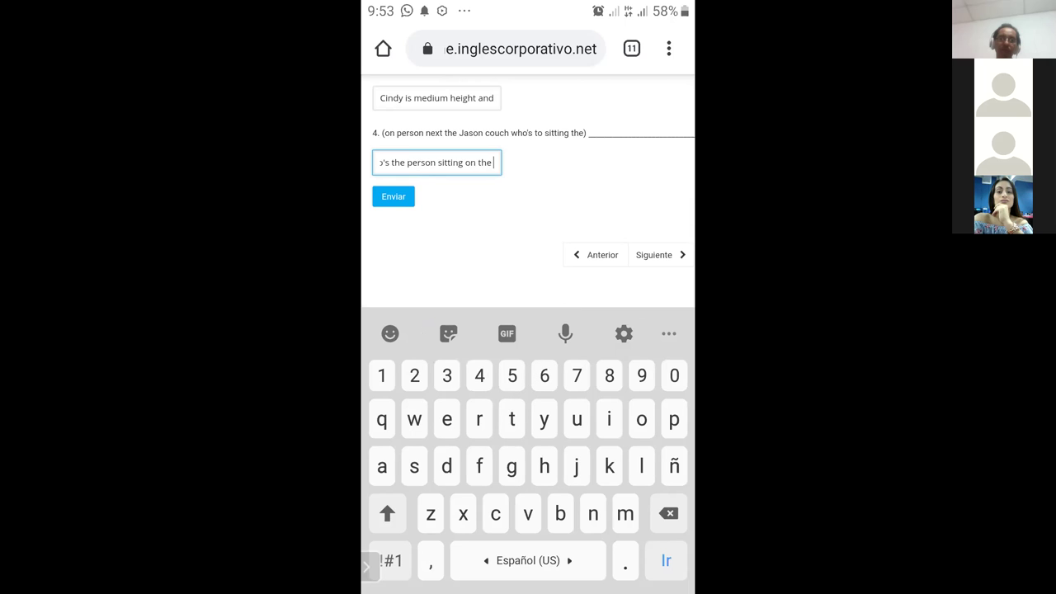
type(" couch")
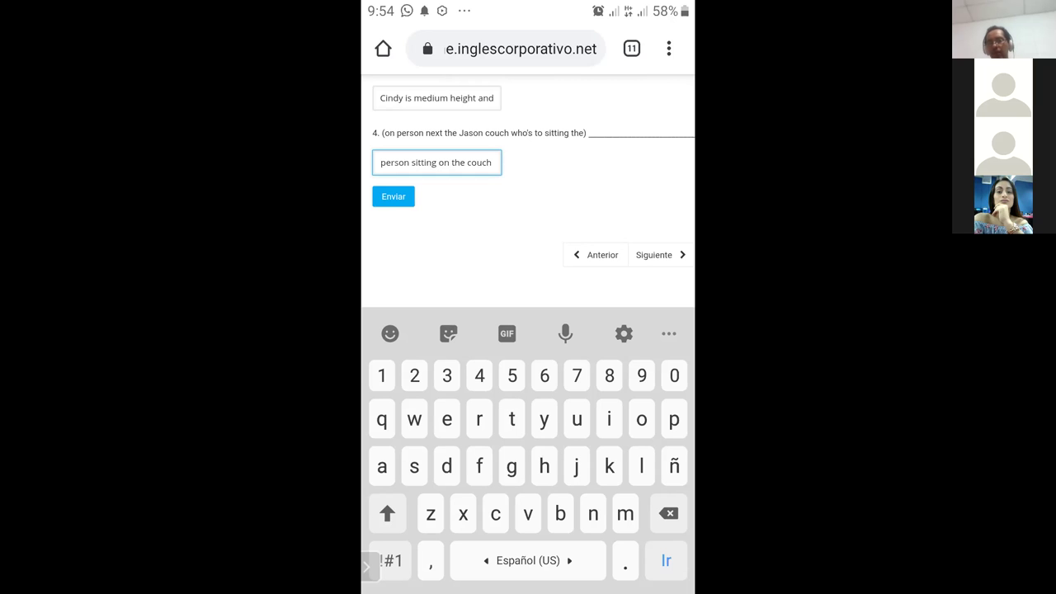
type("next")
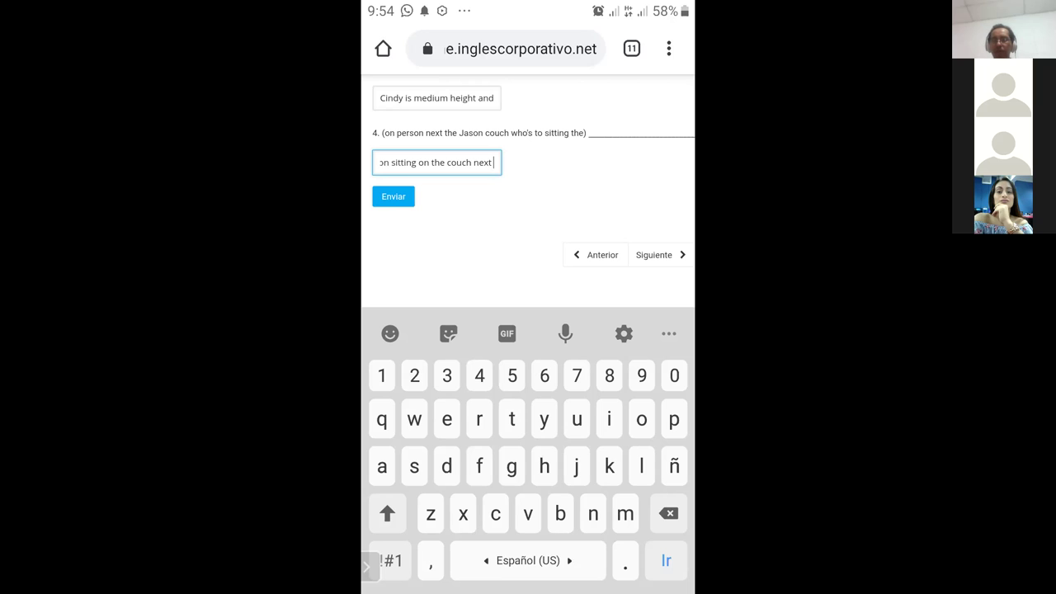
type(" to")
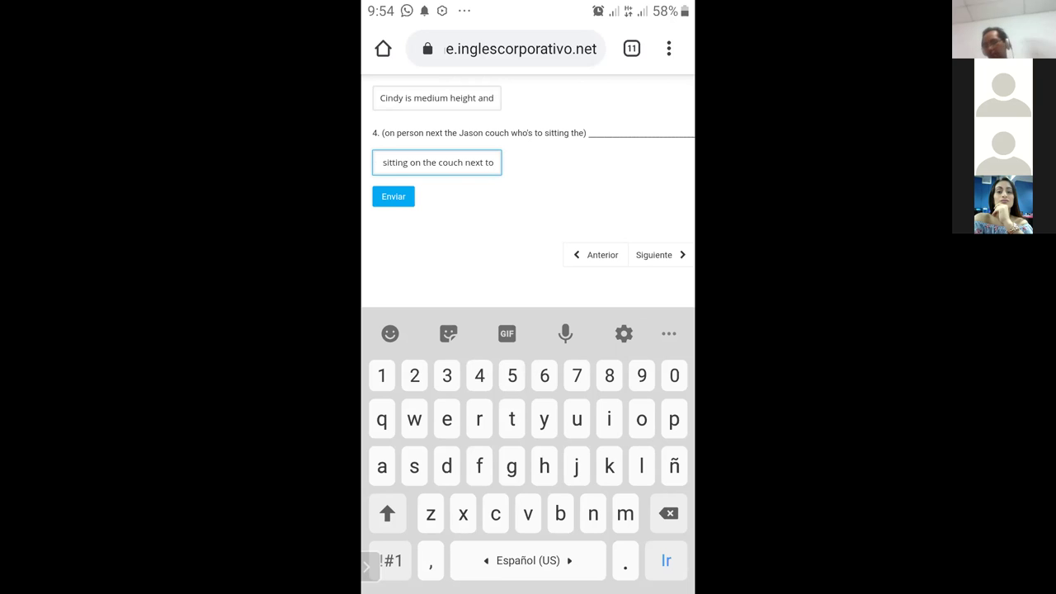